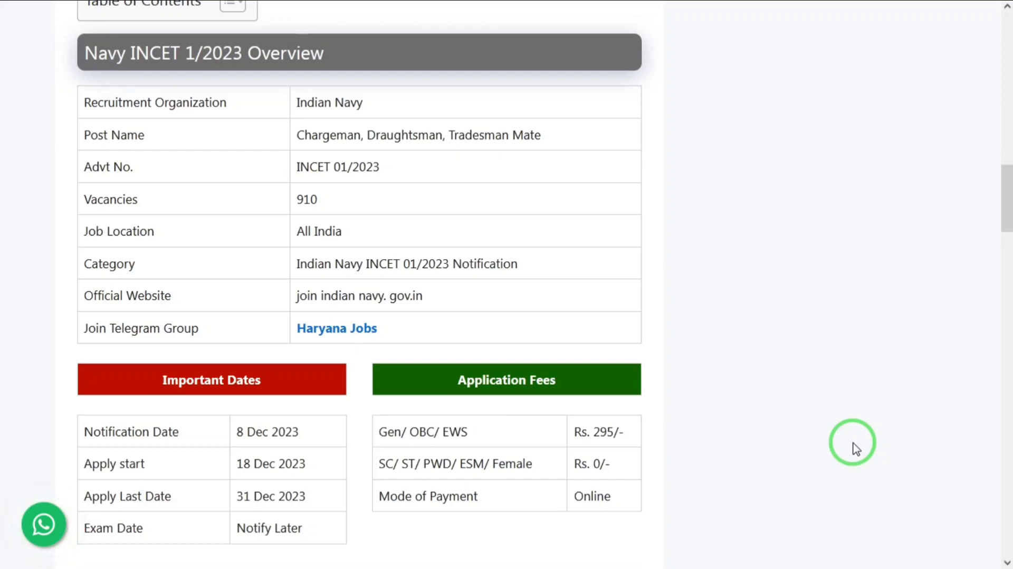
# Review the Navy INCET 1/2023 overview, important dates and application fees in the notification article.
pyautogui.scroll(-1, 855, 449)
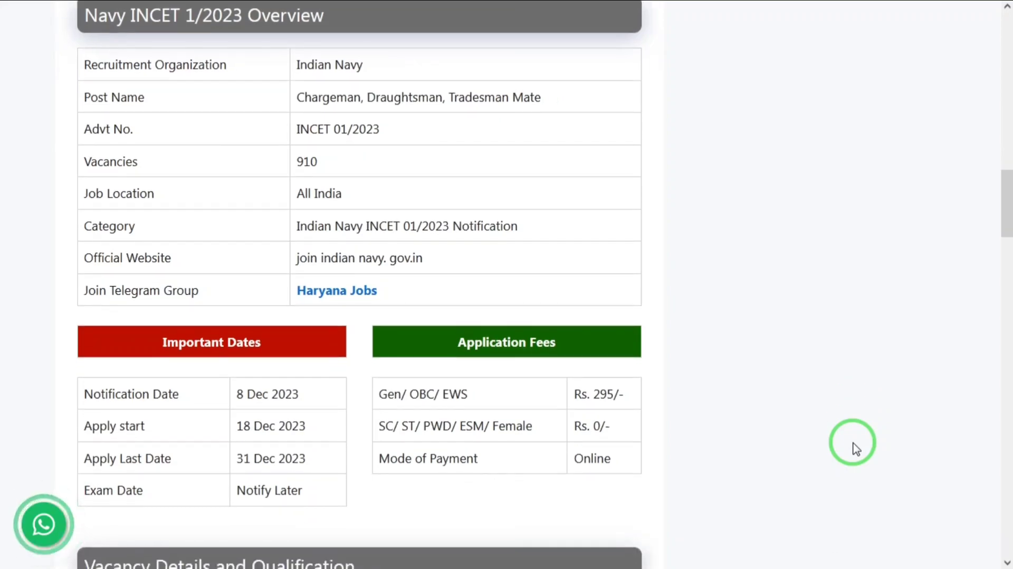
pyautogui.scroll(-1, 855, 449)
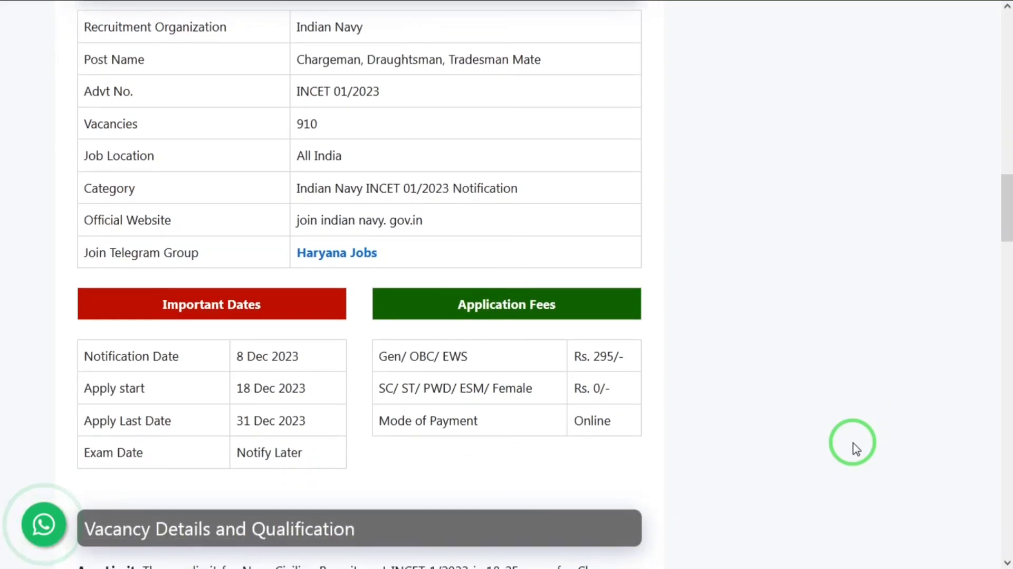
pyautogui.scroll(-1, 855, 449)
pyautogui.scroll(-4, 855, 449)
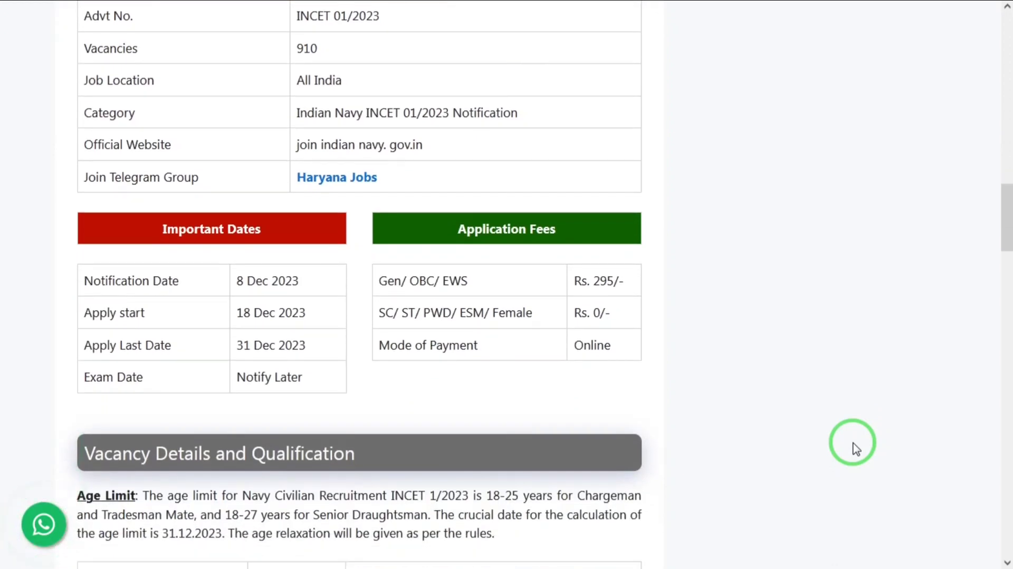
pyautogui.scroll(-1, 855, 449)
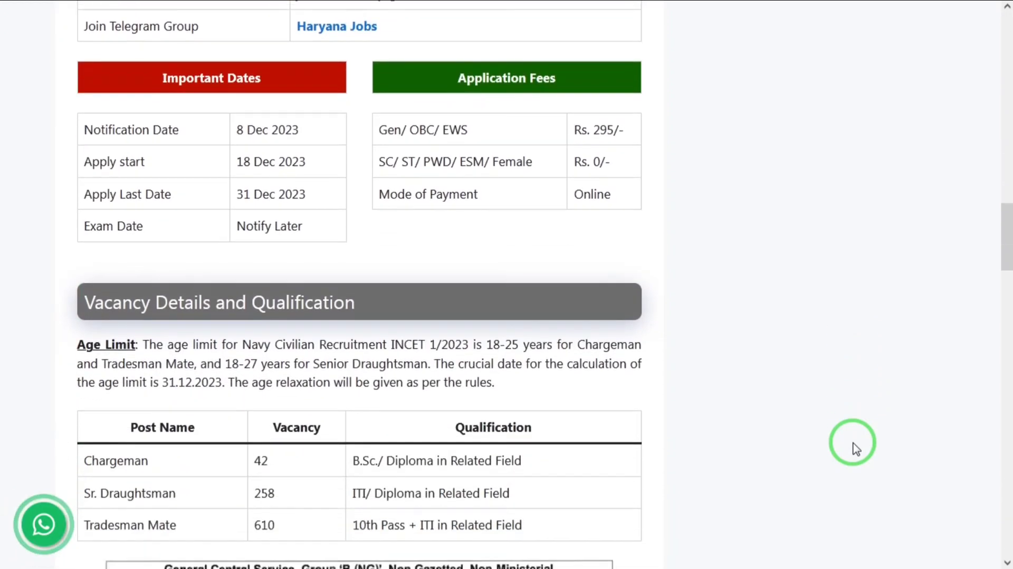
pyautogui.scroll(-2, 855, 448)
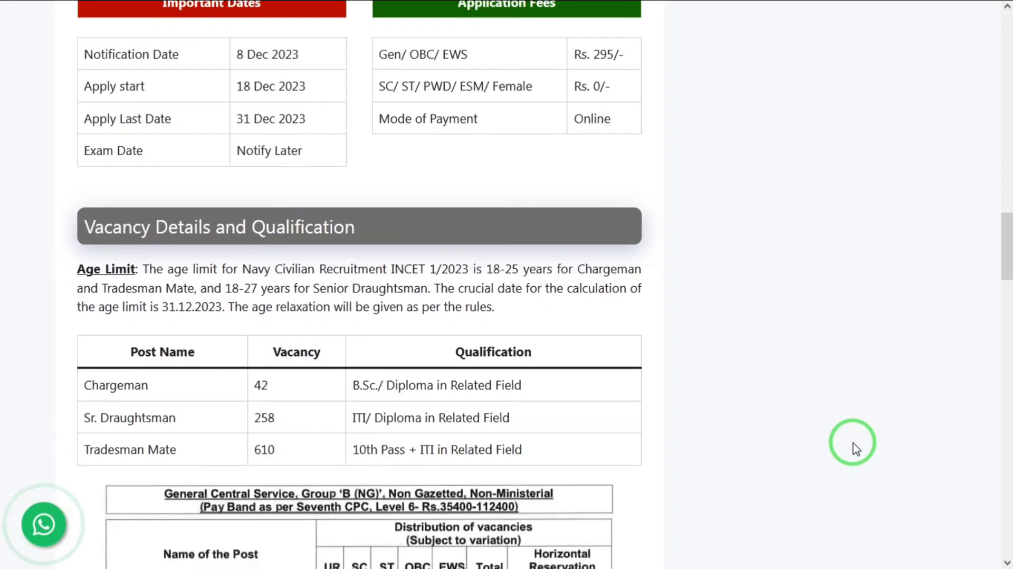
# Examine the age limits and the vacancy and qualification table for the Chargeman, Senior Draughtsman and Tradesman Mate posts.
pyautogui.scroll(1, 855, 449)
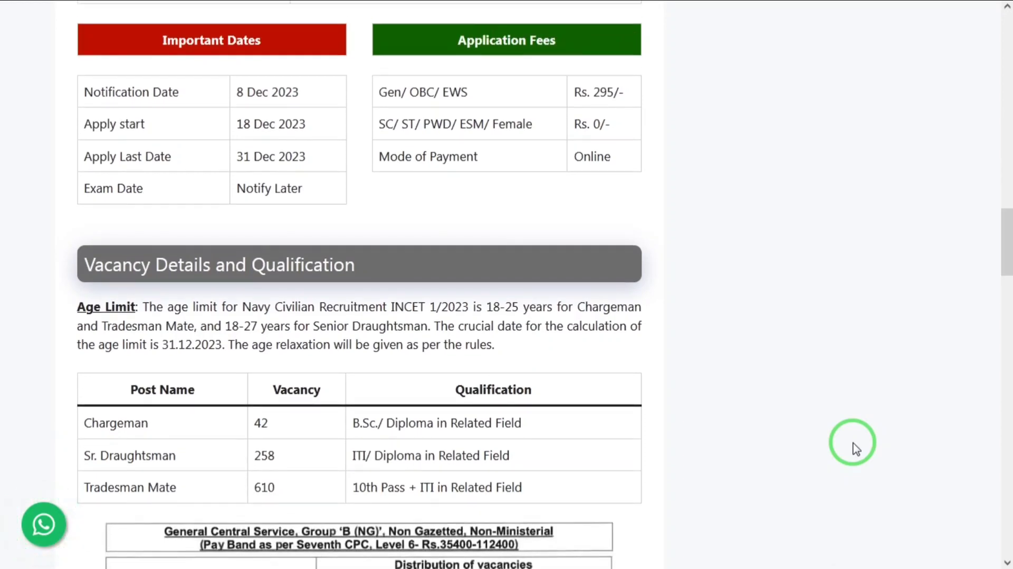
pyautogui.scroll(-1, 855, 449)
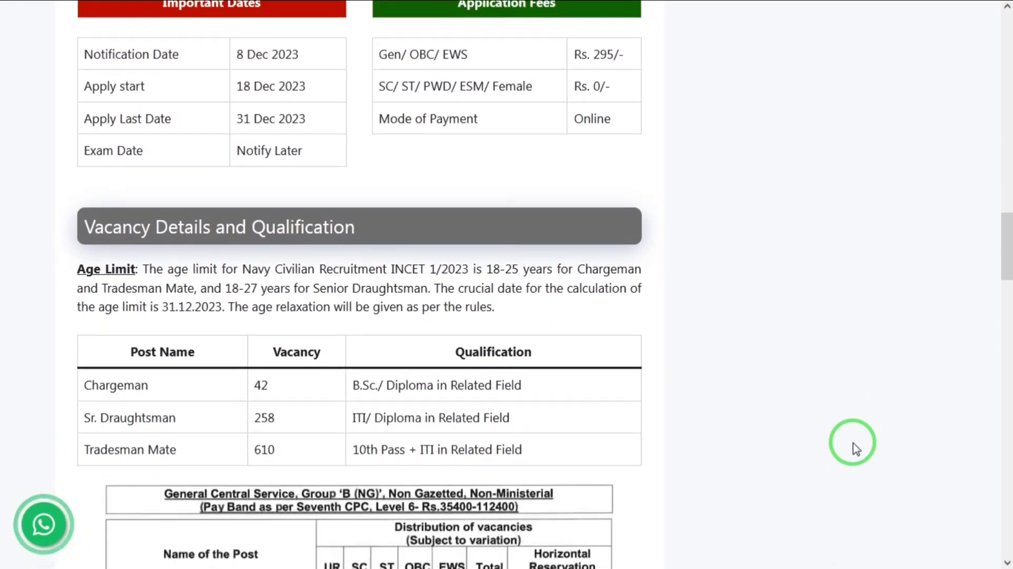
pyautogui.scroll(-2, 855, 449)
pyautogui.scroll(1, 855, 449)
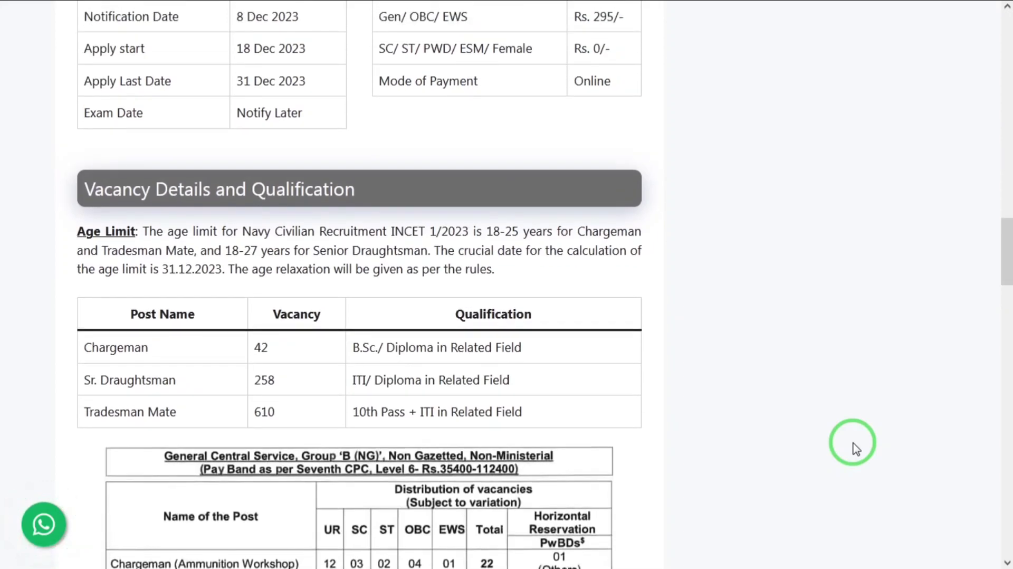
pyautogui.scroll(-2, 855, 449)
pyautogui.scroll(-2, 855, 449)
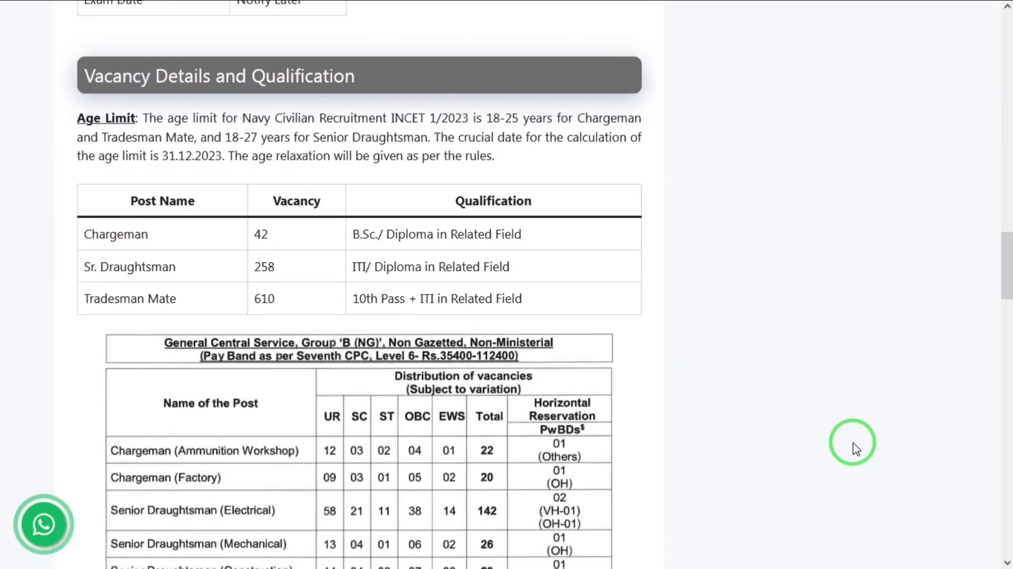
pyautogui.scroll(-1, 855, 449)
pyautogui.scroll(1, 855, 449)
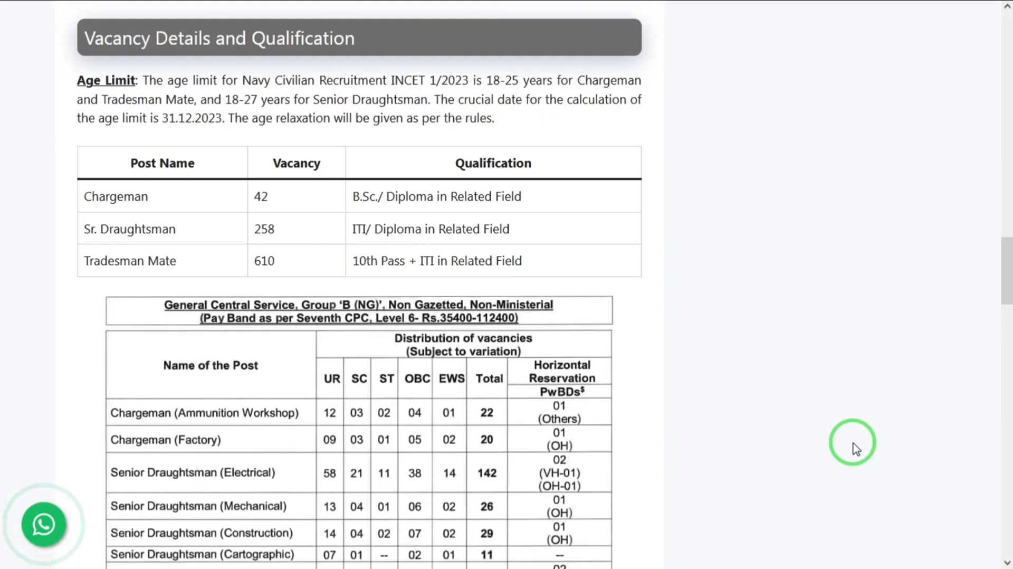
pyautogui.scroll(-1, 855, 449)
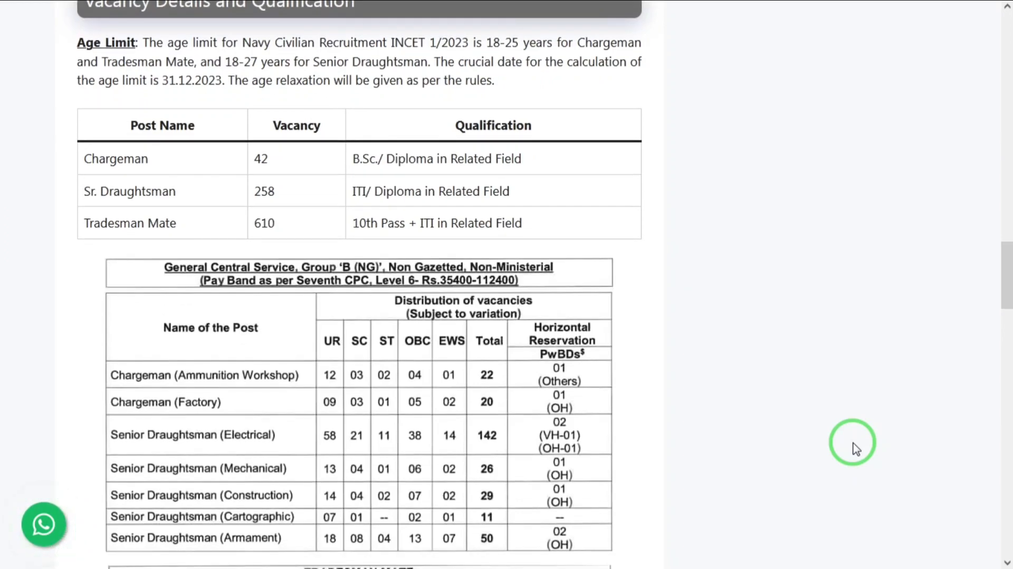
pyautogui.scroll(-1, 855, 449)
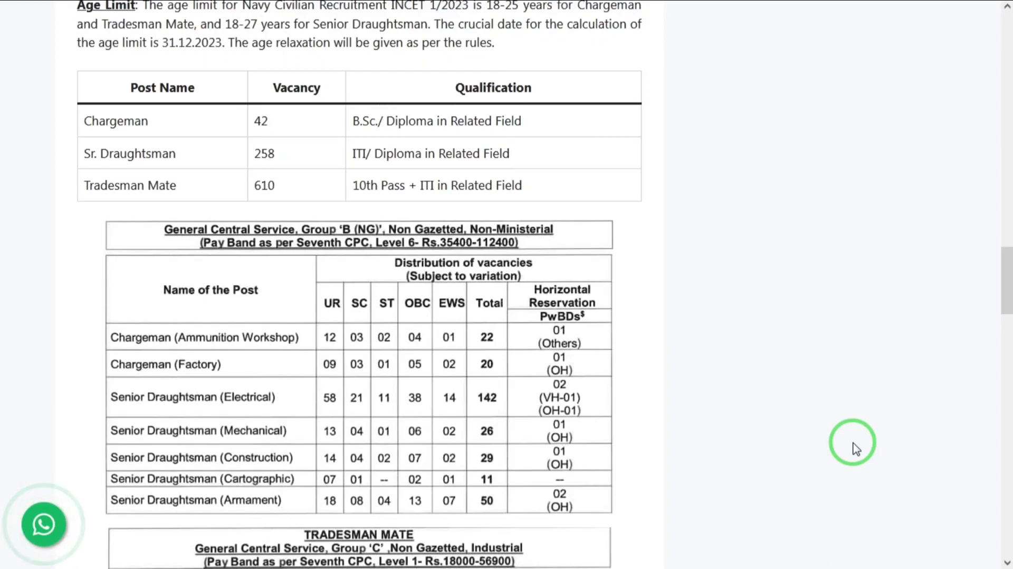
pyautogui.scroll(1, 856, 448)
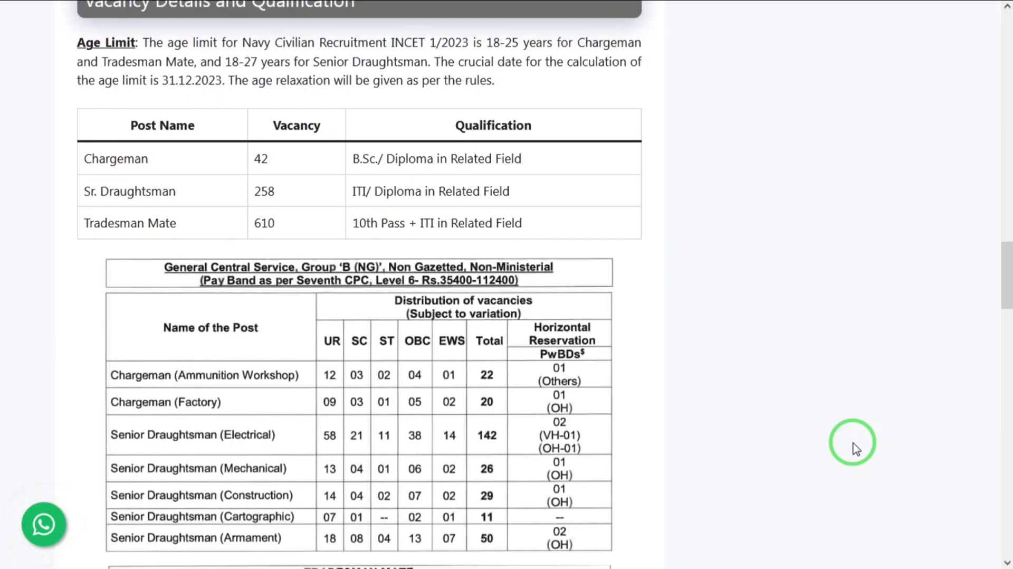
# Read the category-wise vacancy distribution tables, the selection process and the application instructions in the article.
pyautogui.scroll(-2, 856, 448)
pyautogui.scroll(-2, 855, 448)
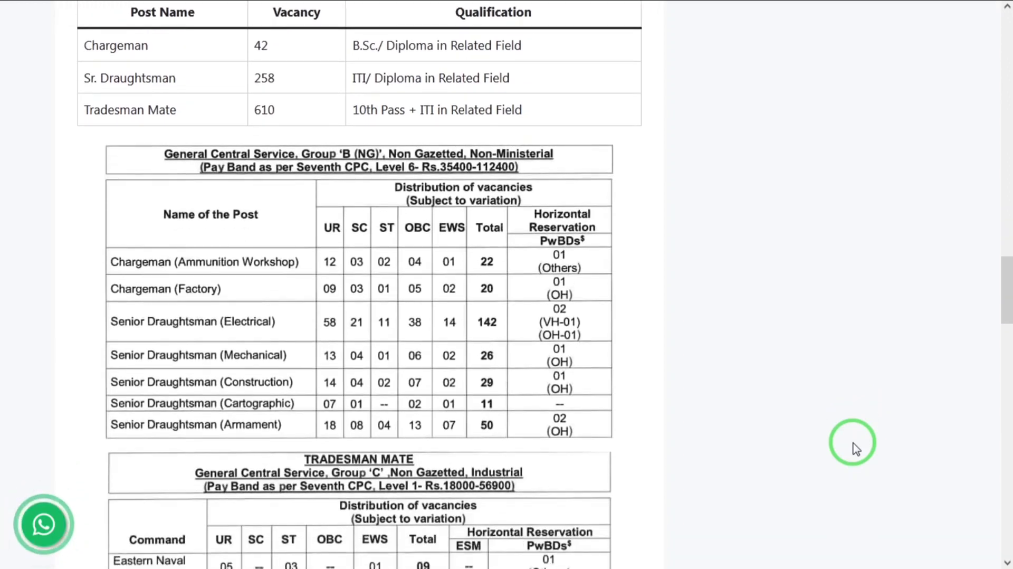
pyautogui.scroll(-1, 855, 449)
pyautogui.scroll(-2, 856, 449)
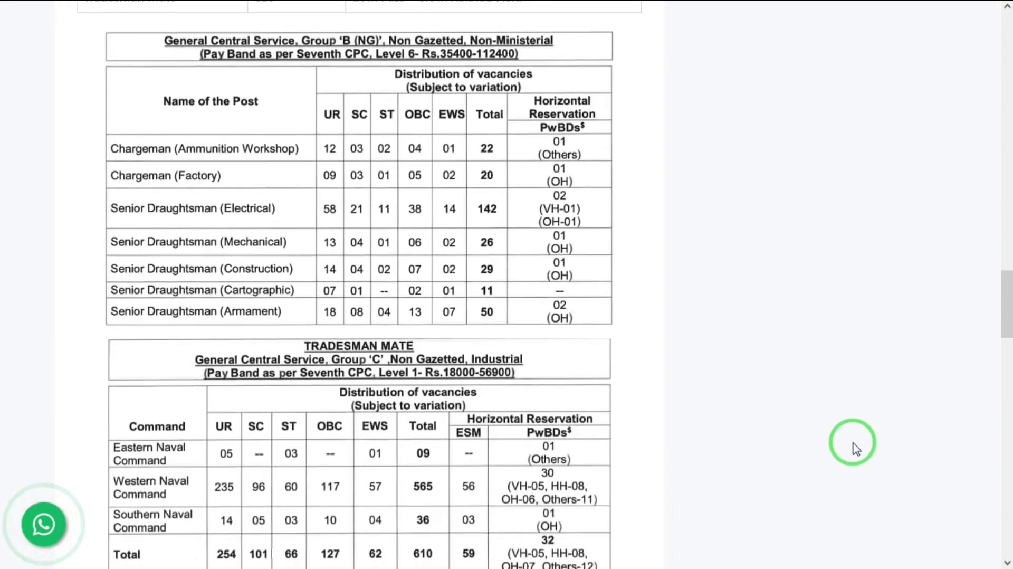
pyautogui.scroll(1, 856, 448)
pyautogui.scroll(-10, 856, 448)
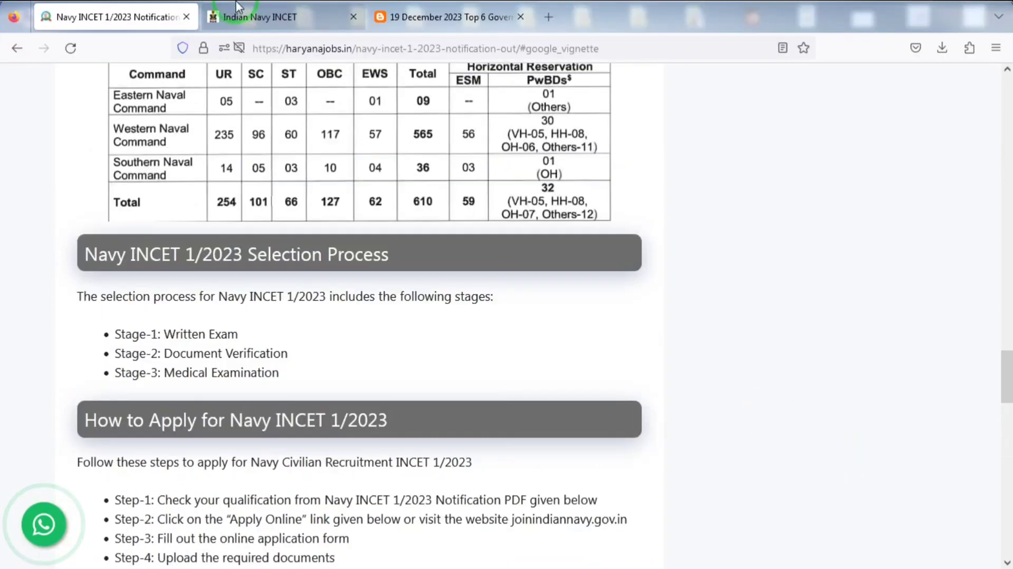
# Open the new-user registration form on the Indian Navy INCET site and go through its email, mobile number, username and captcha fields.
pyautogui.click(235, 16)
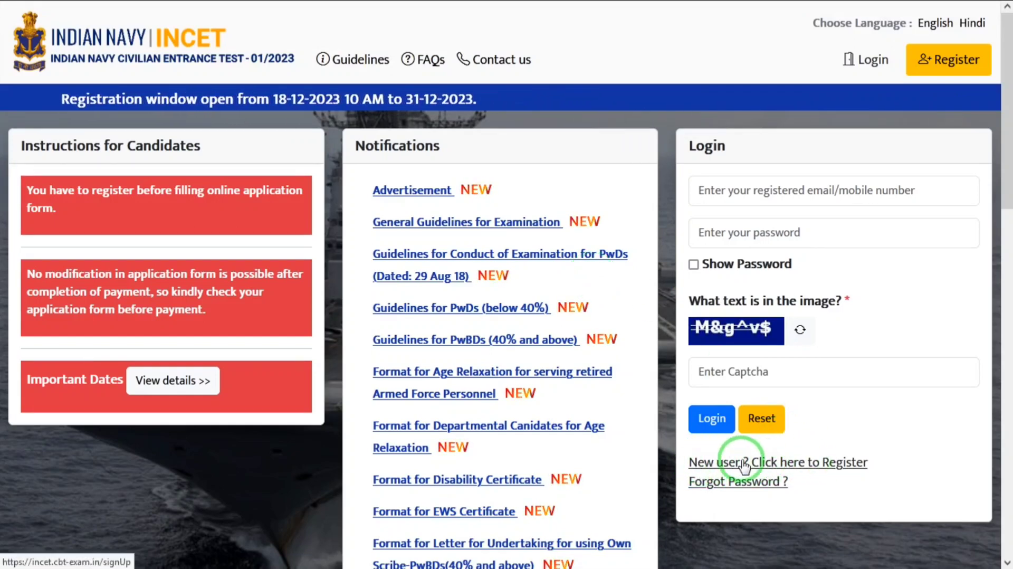
pyautogui.click(807, 471)
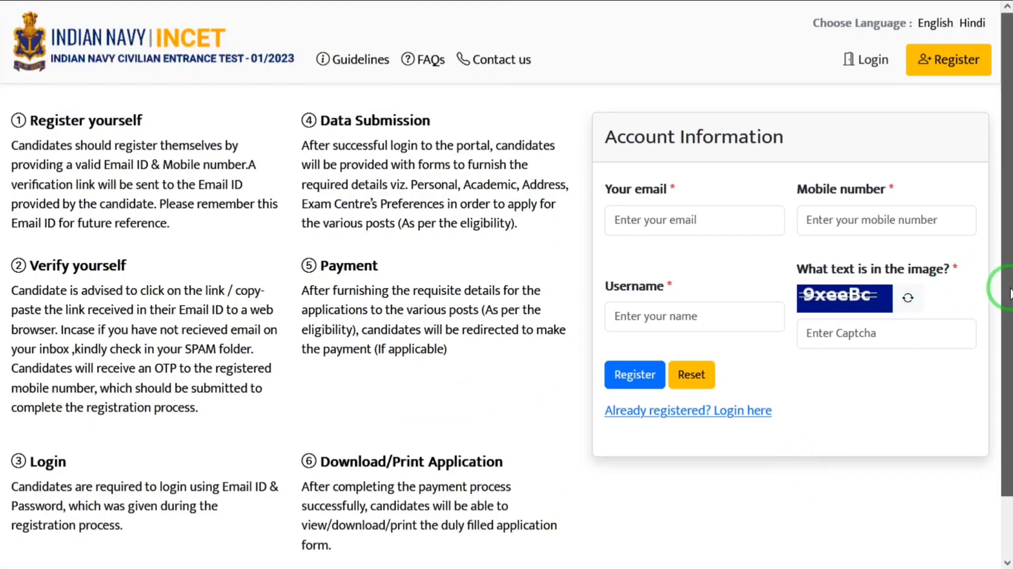
pyautogui.click(659, 221)
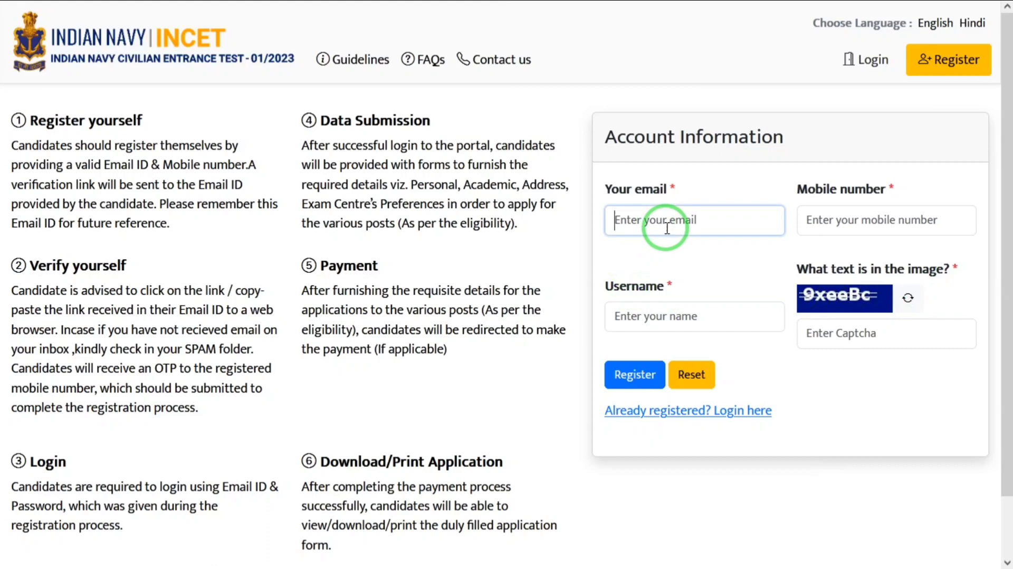
pyautogui.click(847, 228)
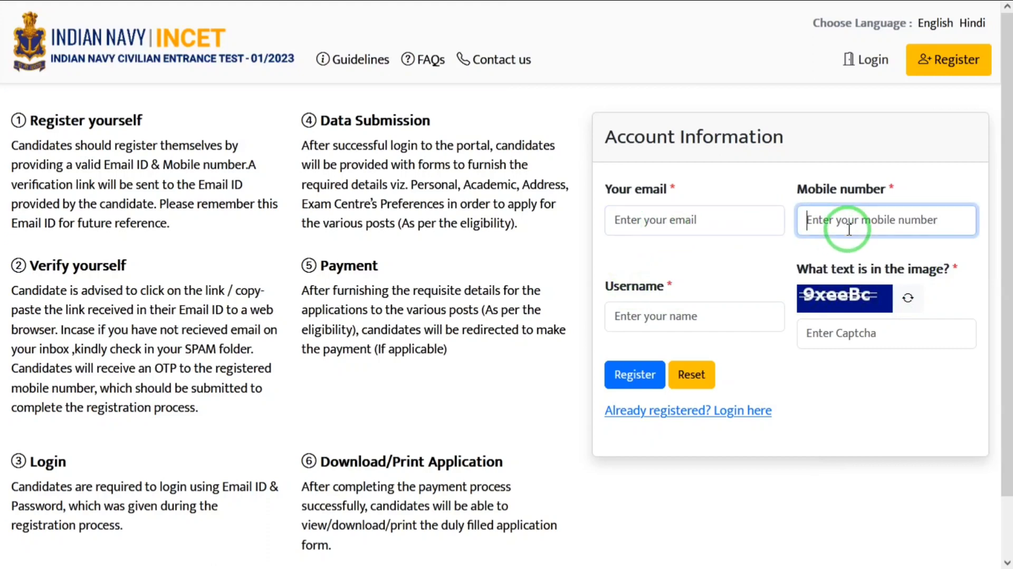
pyautogui.click(669, 315)
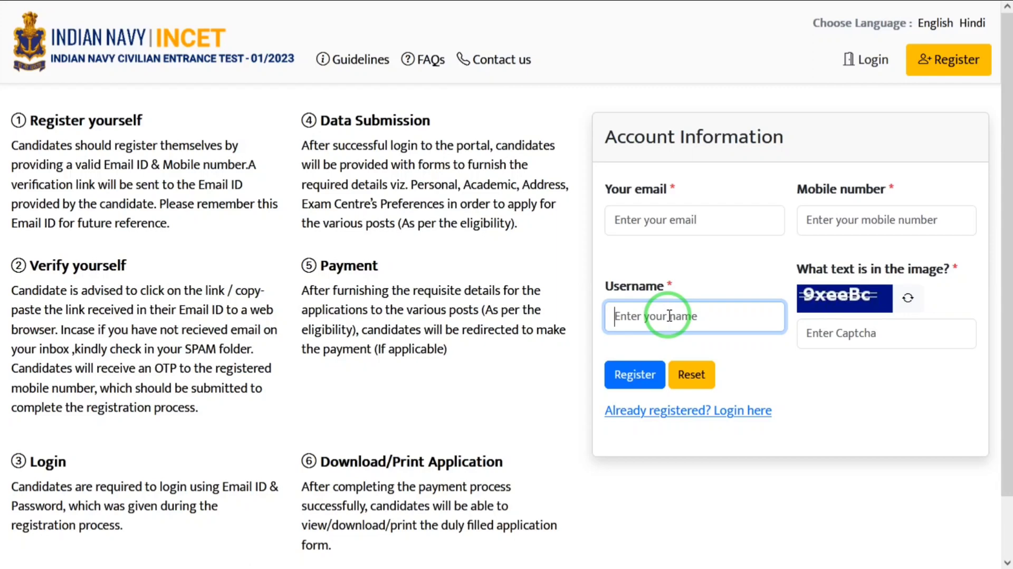
pyautogui.click(821, 342)
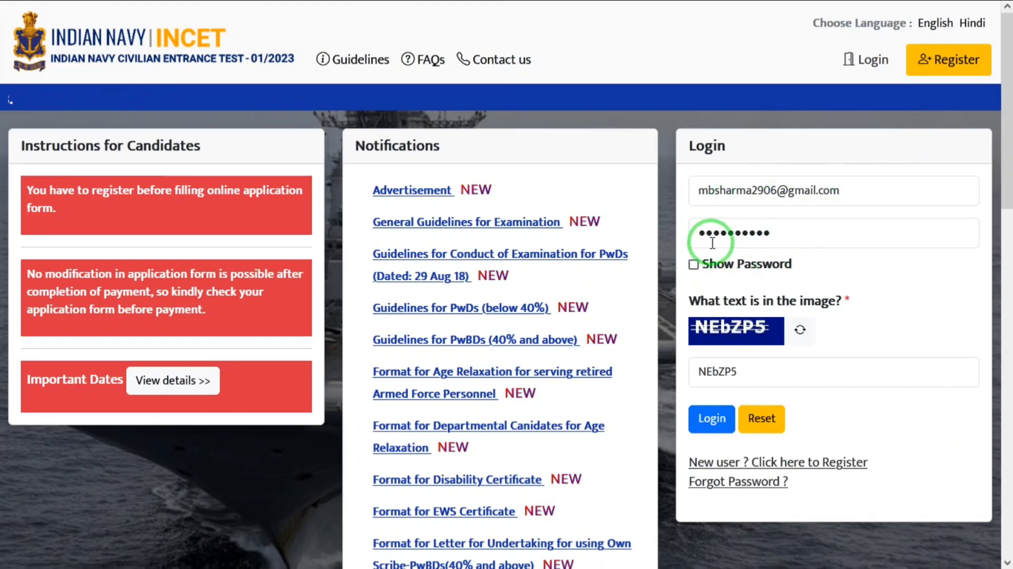
# Log in to the INCET portal with the filled-in credentials and decline saving the login in the browser.
pyautogui.click(712, 417)
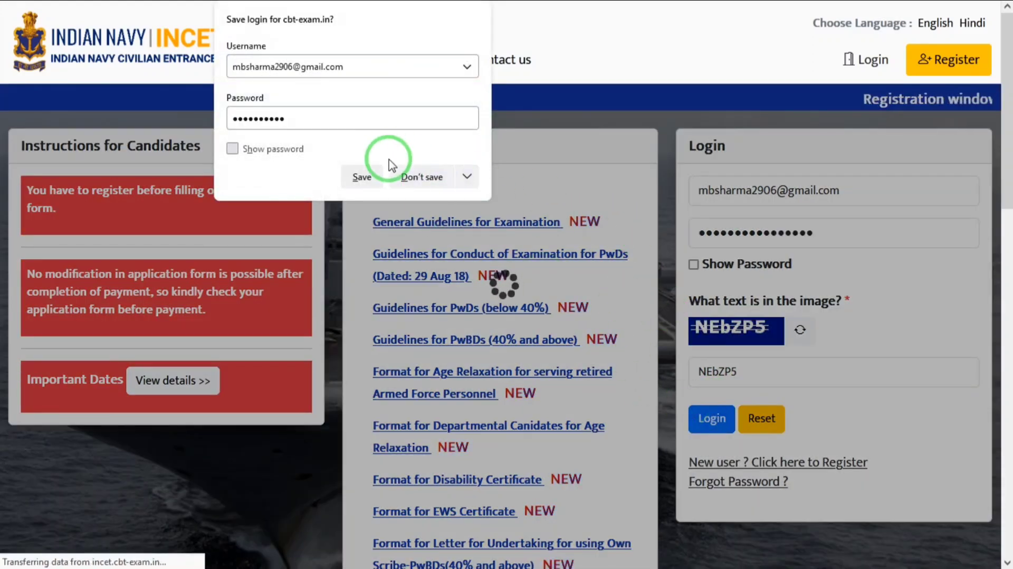
pyautogui.click(423, 181)
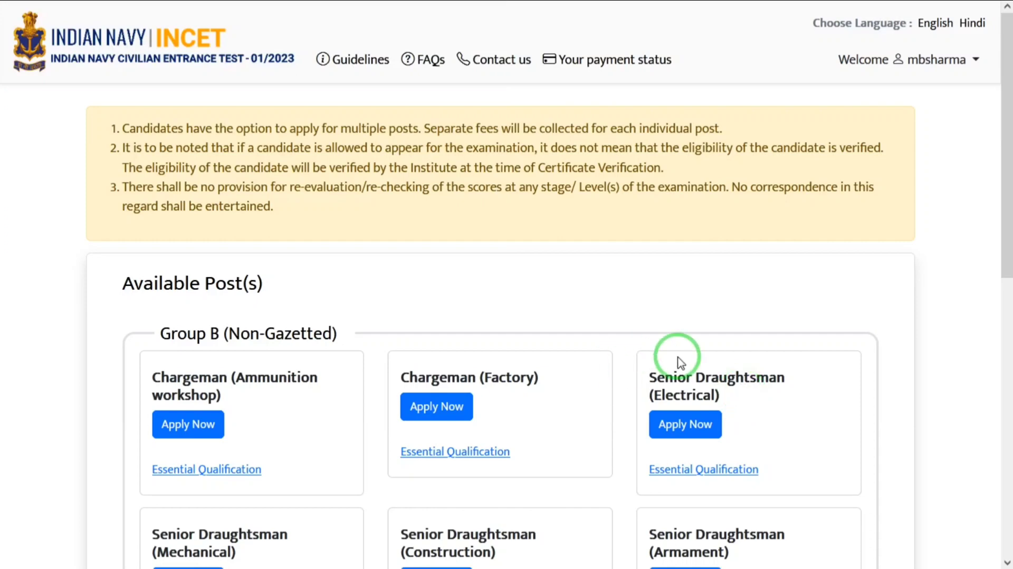
# Start an application for the Tradesman Mate post in Group C.
pyautogui.scroll(-2, 1008, 232)
pyautogui.moveTo(1007, 231); pyautogui.dragTo(1005, 445)
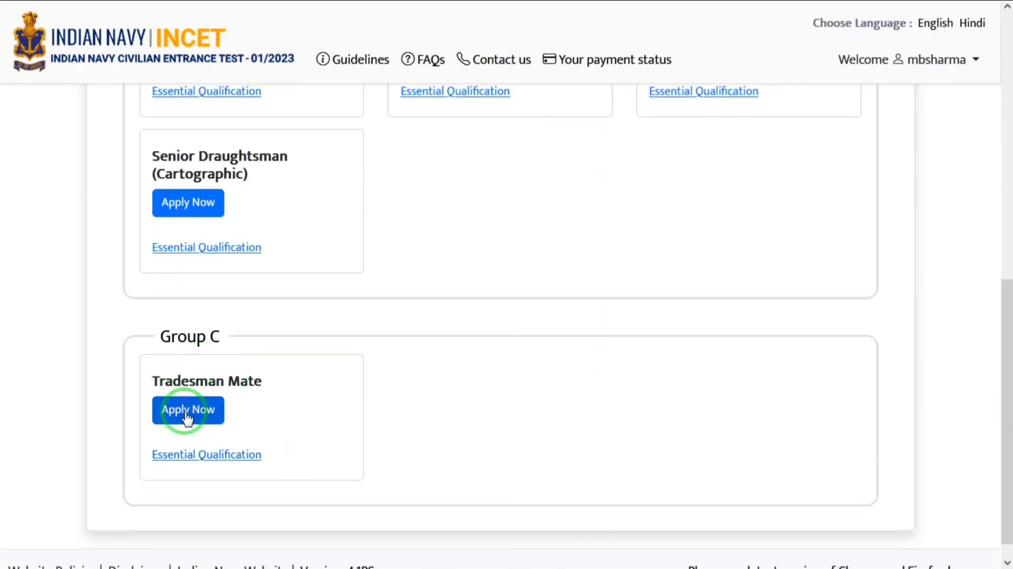
pyautogui.click(186, 416)
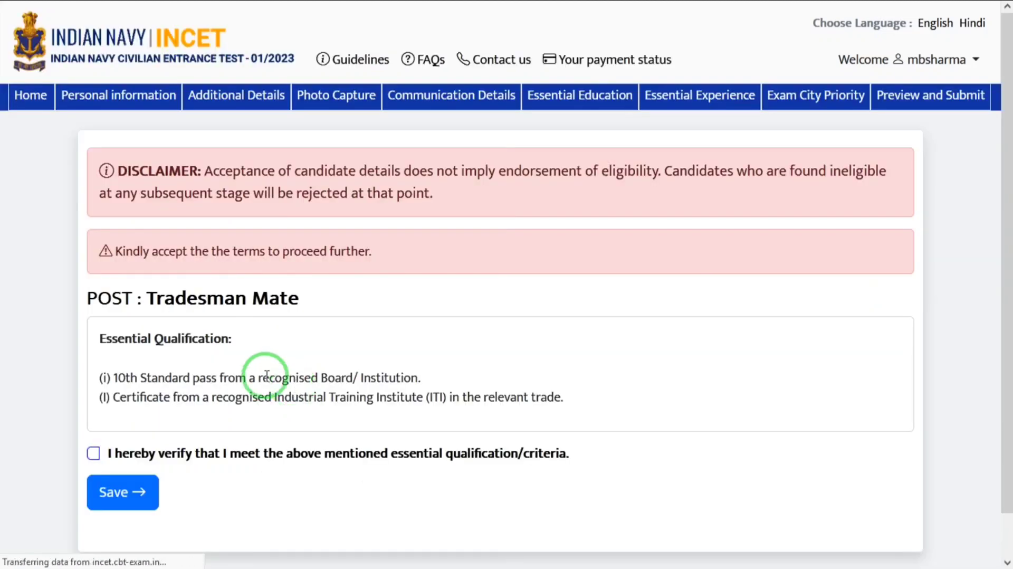
# Verify that the essential qualification for Tradesman Mate is met, save the declaration and confirm to proceed.
pyautogui.moveTo(1008, 214); pyautogui.dragTo(1009, 301)
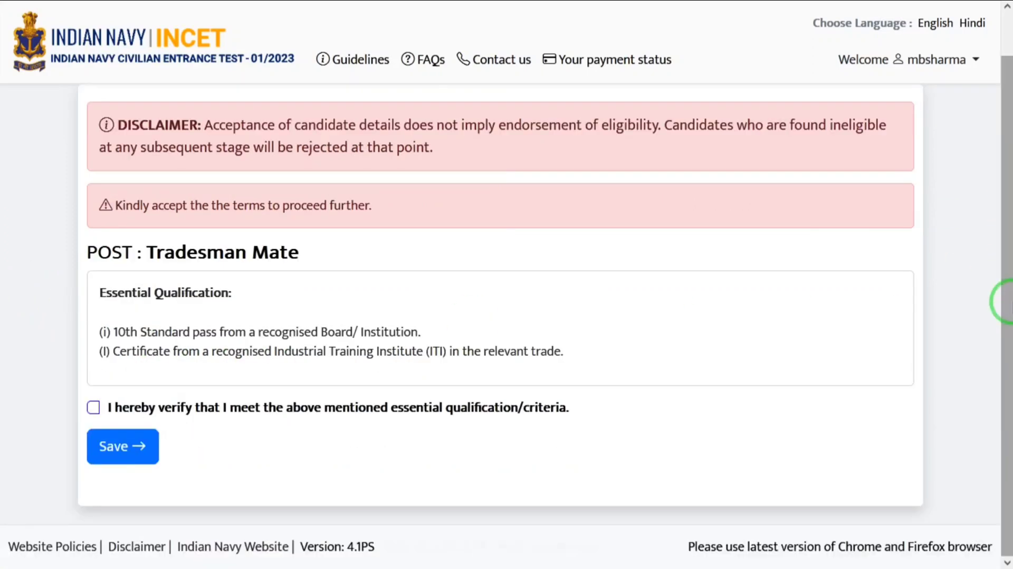
pyautogui.click(92, 407)
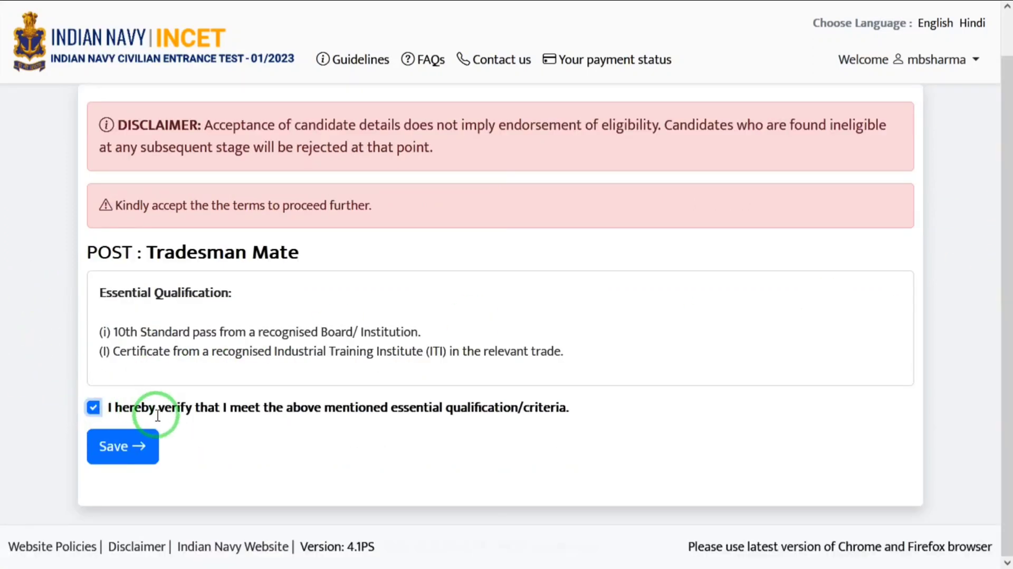
pyautogui.click(140, 446)
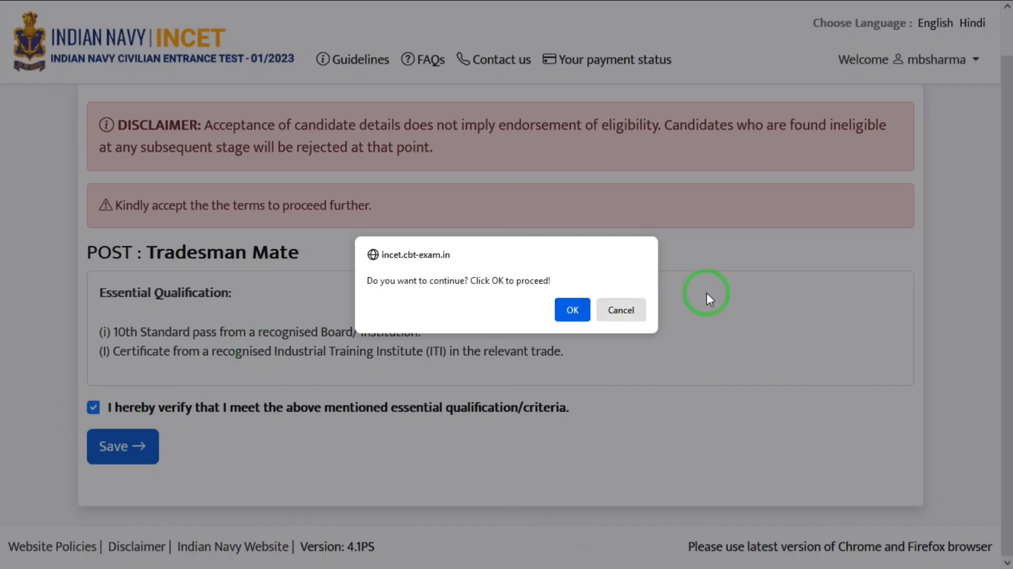
pyautogui.click(573, 311)
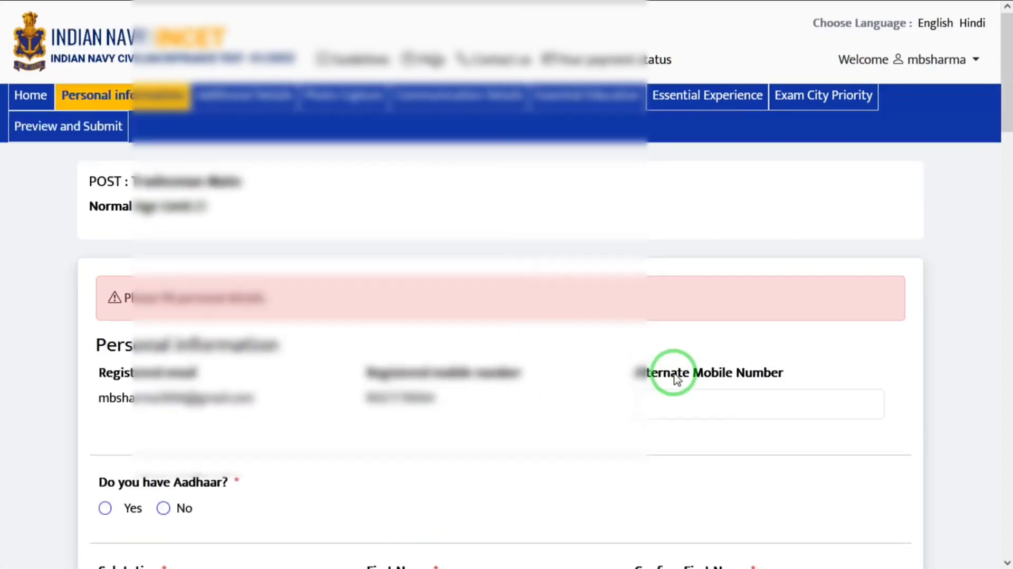
# Check the alternate mobile number field and the ID types offered without Aadhaar, and answer Yes to having Aadhaar.
pyautogui.click(678, 408)
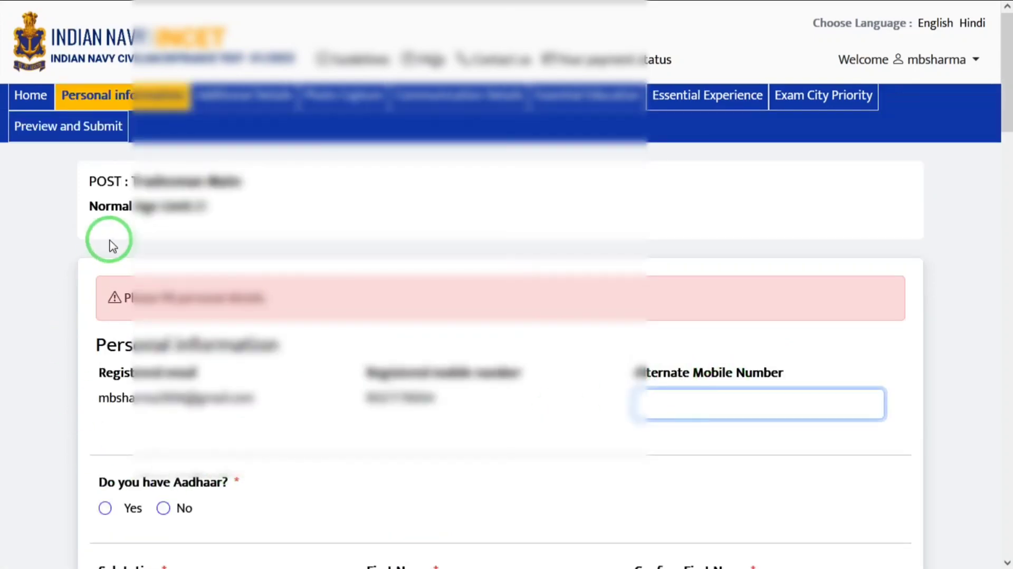
pyautogui.click(164, 507)
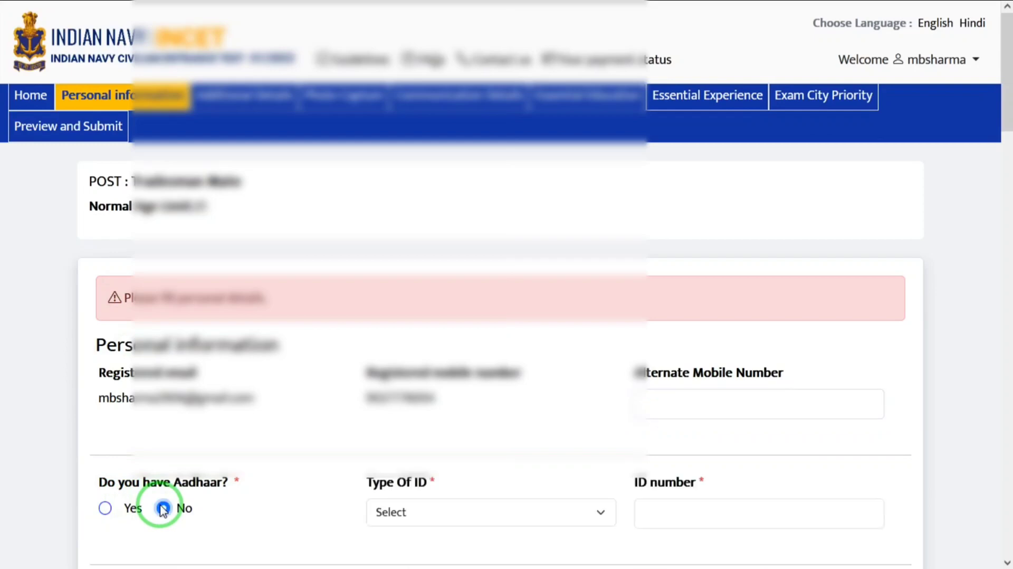
pyautogui.click(472, 521)
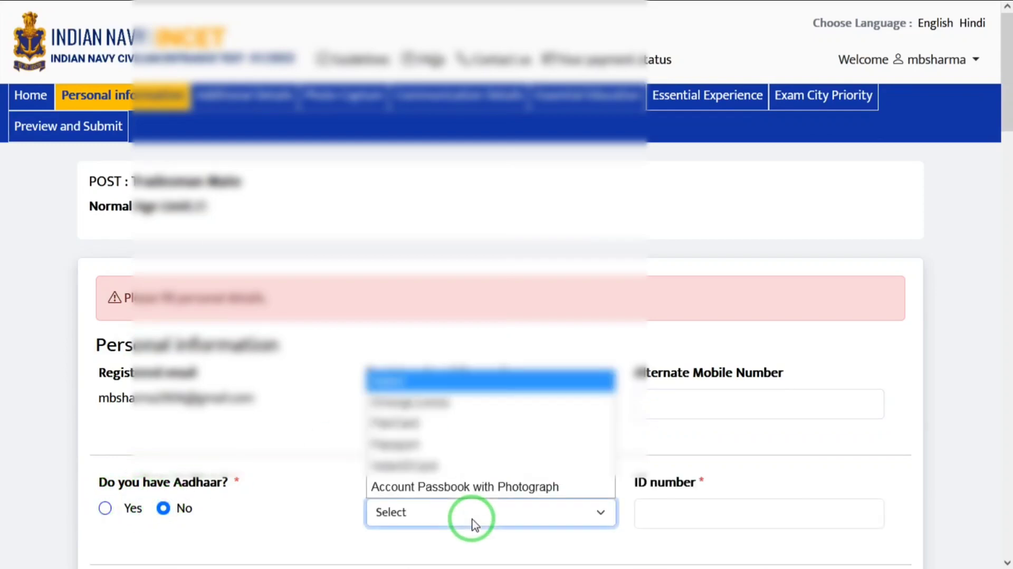
pyautogui.click(107, 510)
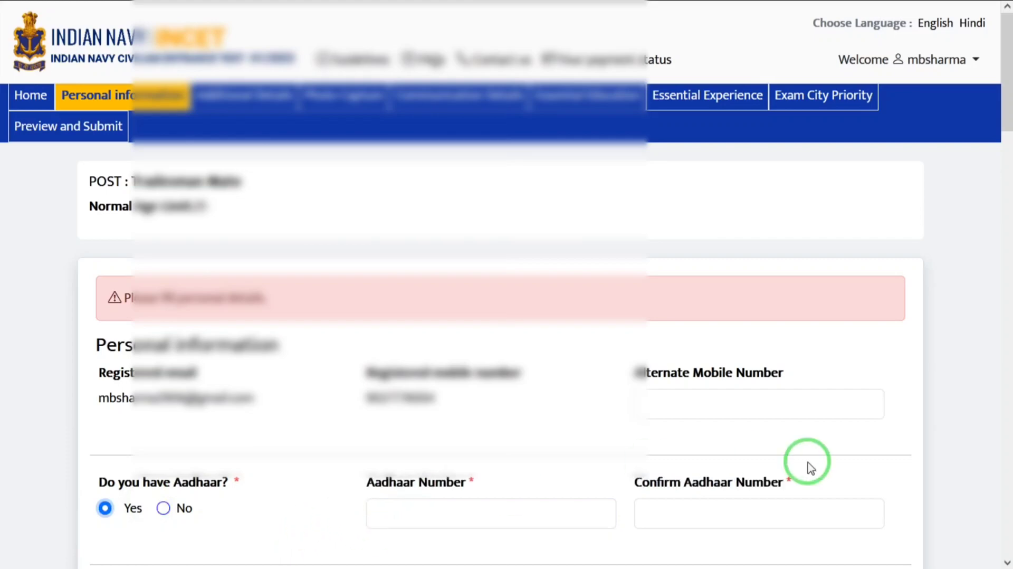
pyautogui.moveTo(1005, 105); pyautogui.dragTo(1005, 180)
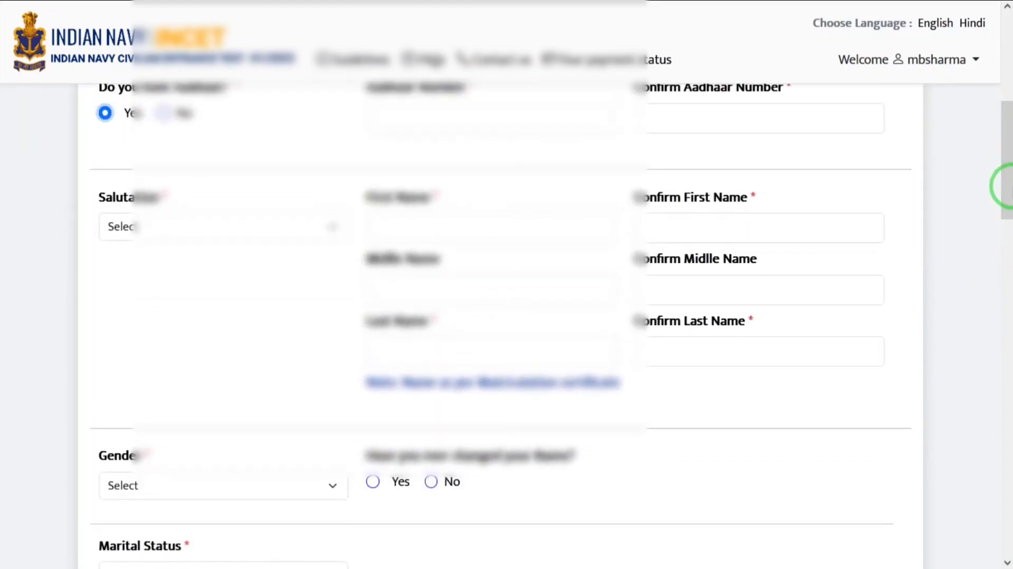
# Set the applicant's salutation to Shri.
pyautogui.click(163, 232)
pyautogui.click(164, 236)
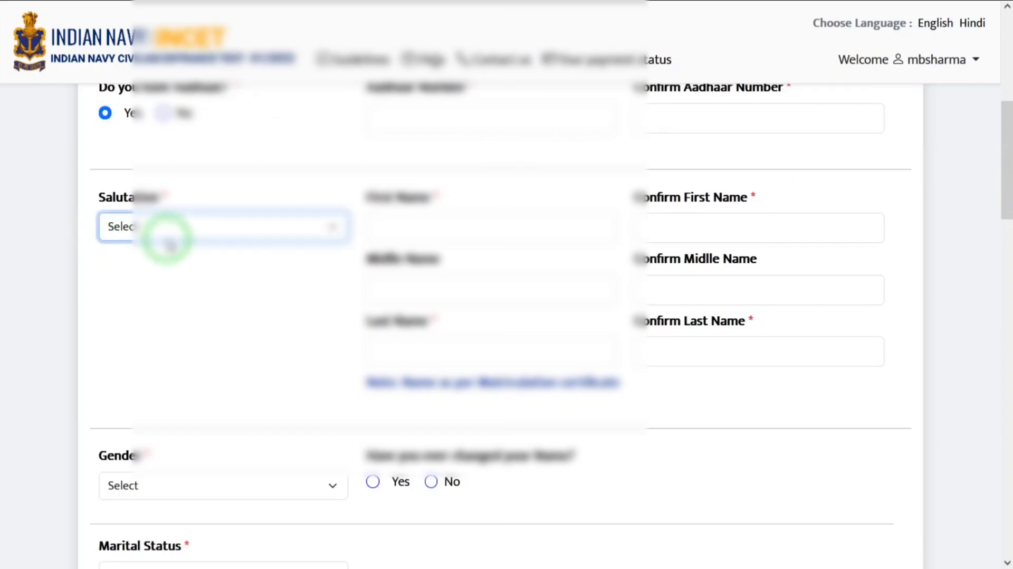
pyautogui.click(165, 237)
pyautogui.click(118, 274)
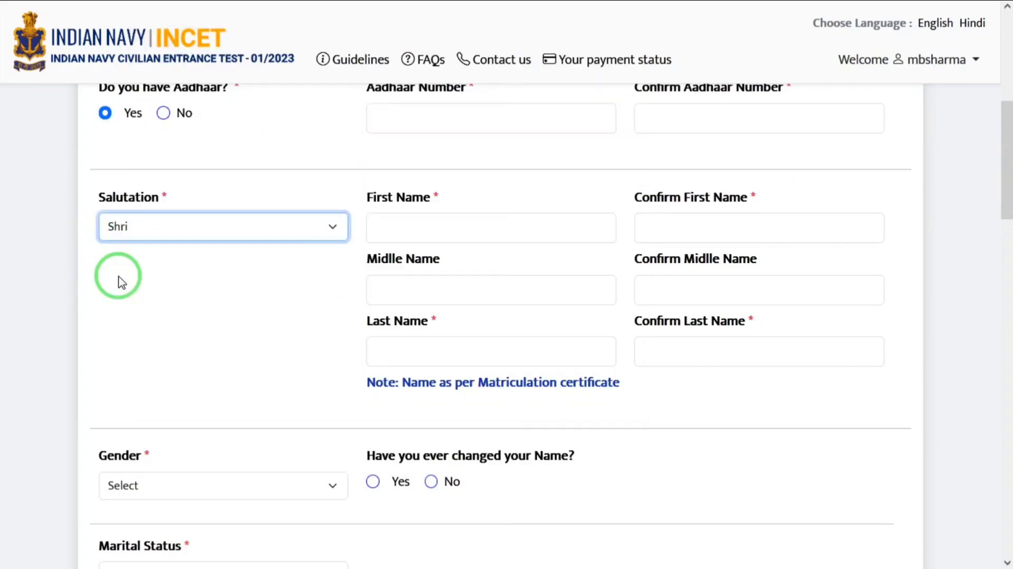
# Enter and confirm the applicant's first name, leave the middle name blank, and fill in and confirm NA as the last name.
pyautogui.click(427, 220)
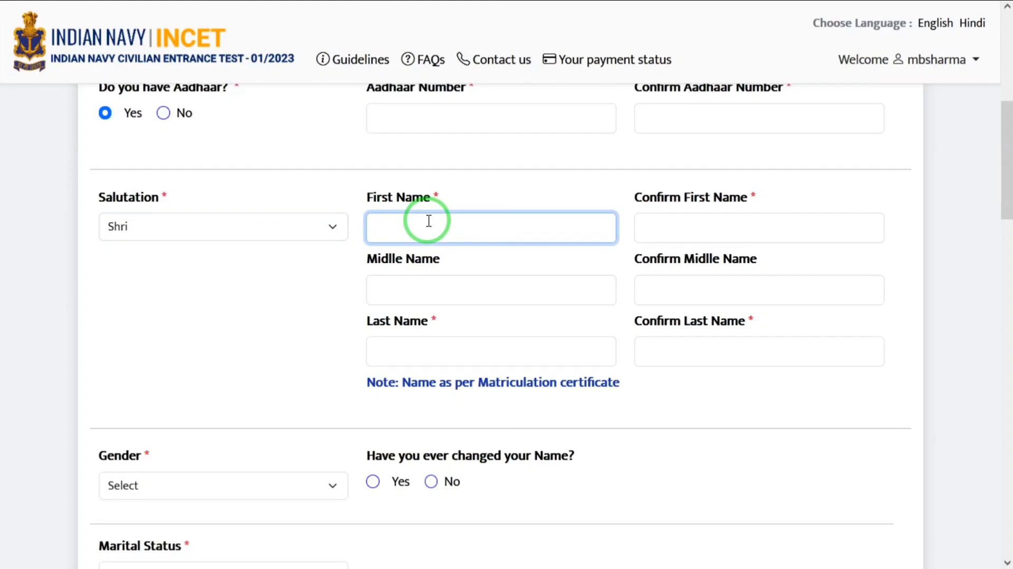
pyautogui.write('RA')
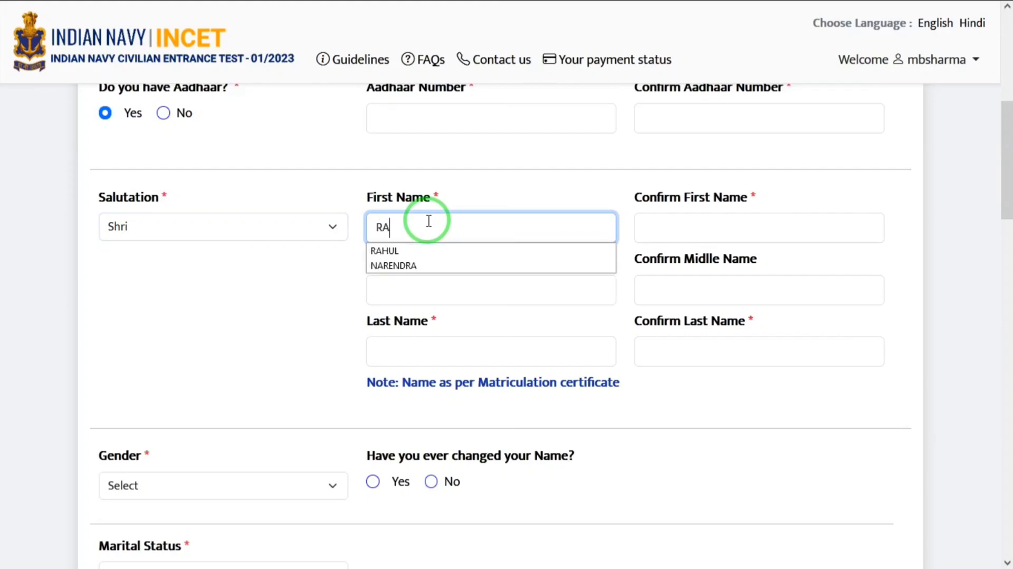
pyautogui.write('AM')
pyautogui.press('Tab')
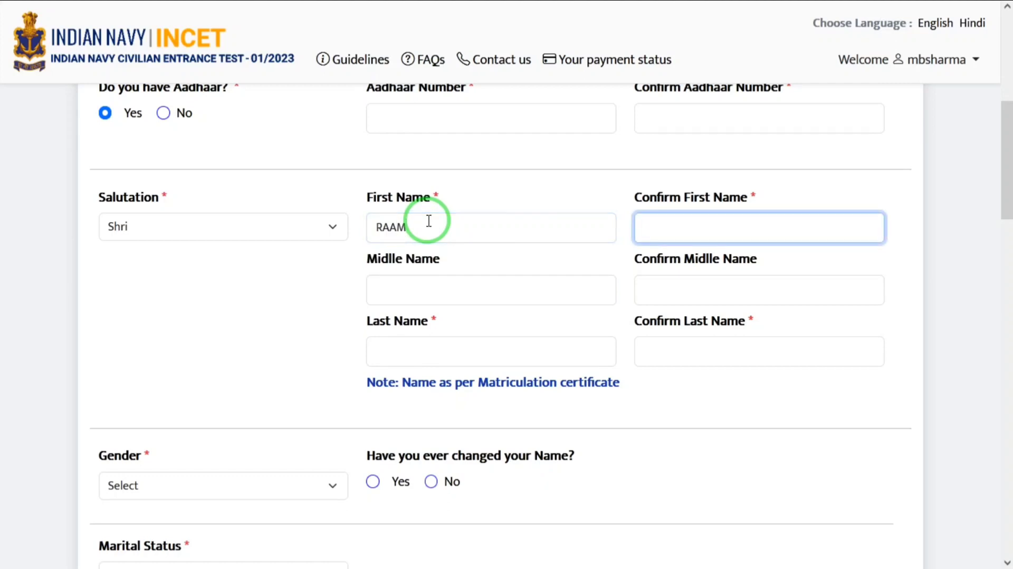
pyautogui.press('Tab')
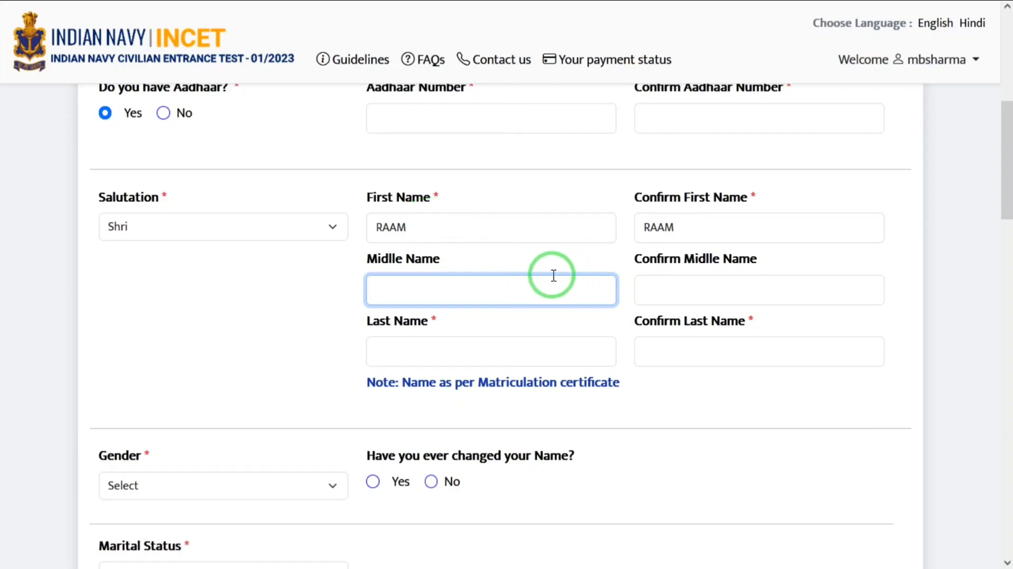
pyautogui.click(480, 343)
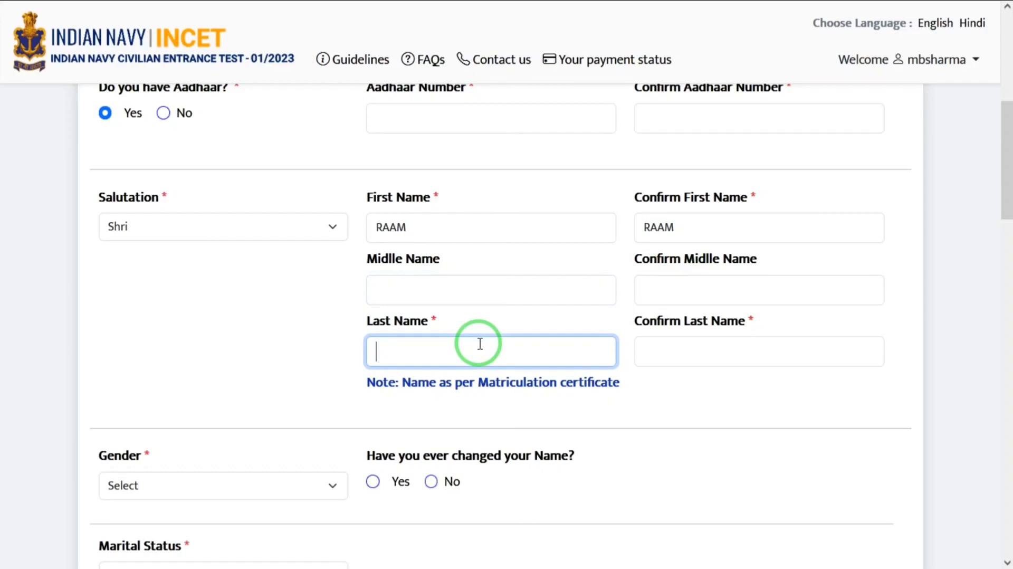
pyautogui.write('NA')
pyautogui.press('Tab')
pyautogui.press('Tab')
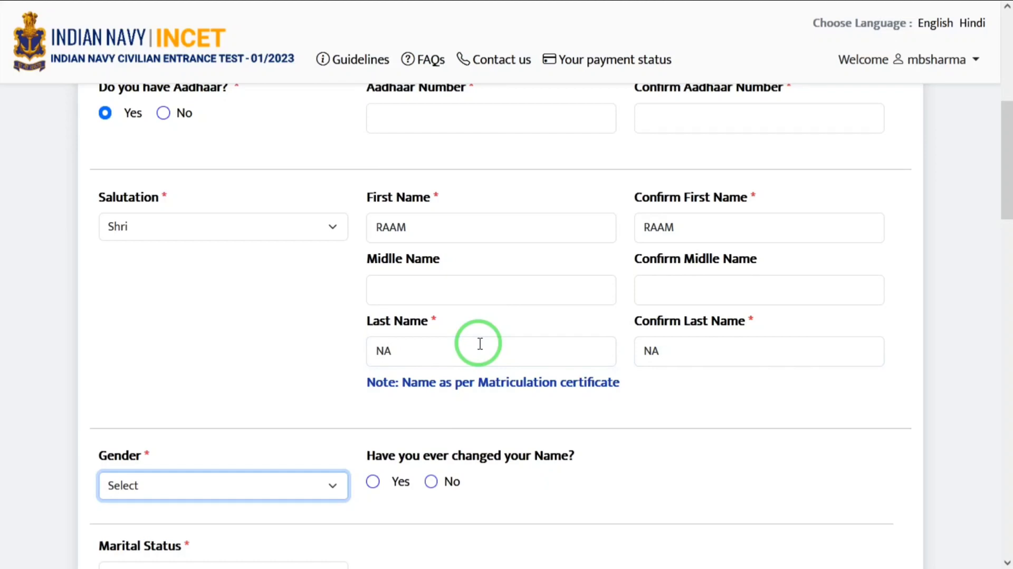
# Set the gender to Male, the name-change answer to No and the marital status to Unmarried.
pyautogui.click(1011, 234)
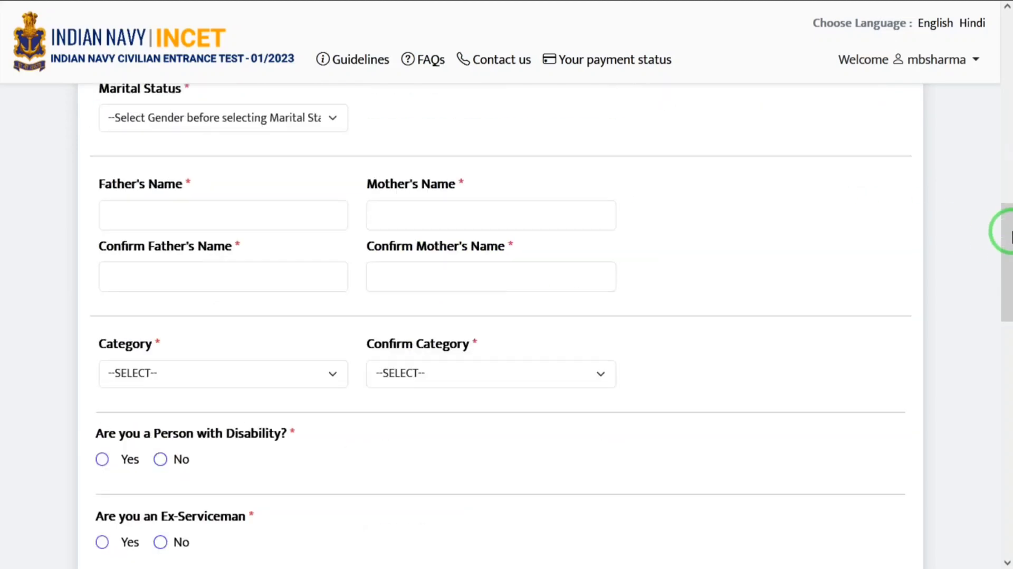
pyautogui.moveTo(1011, 234); pyautogui.dragTo(1011, 163)
pyautogui.click(247, 342)
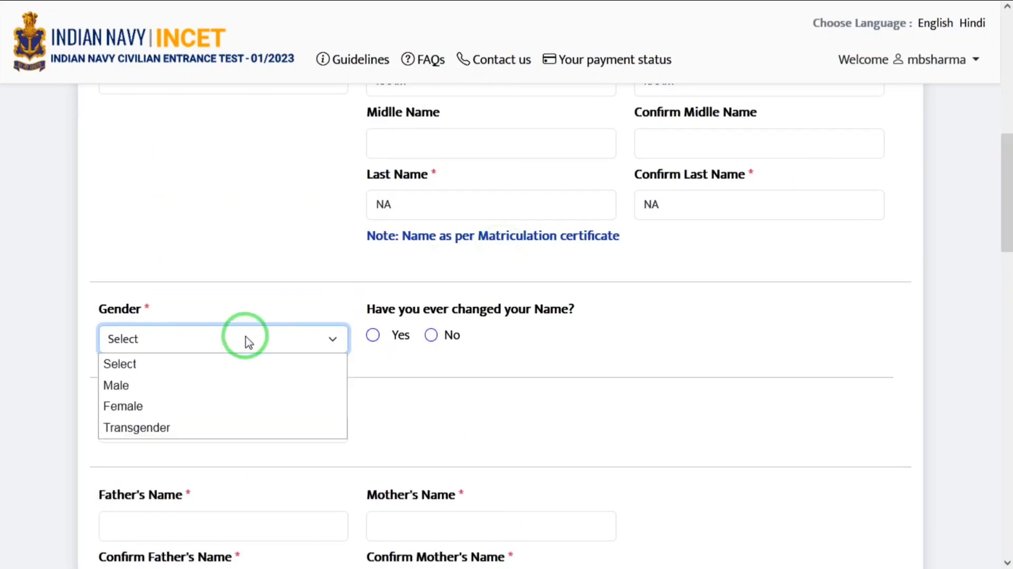
pyautogui.click(141, 386)
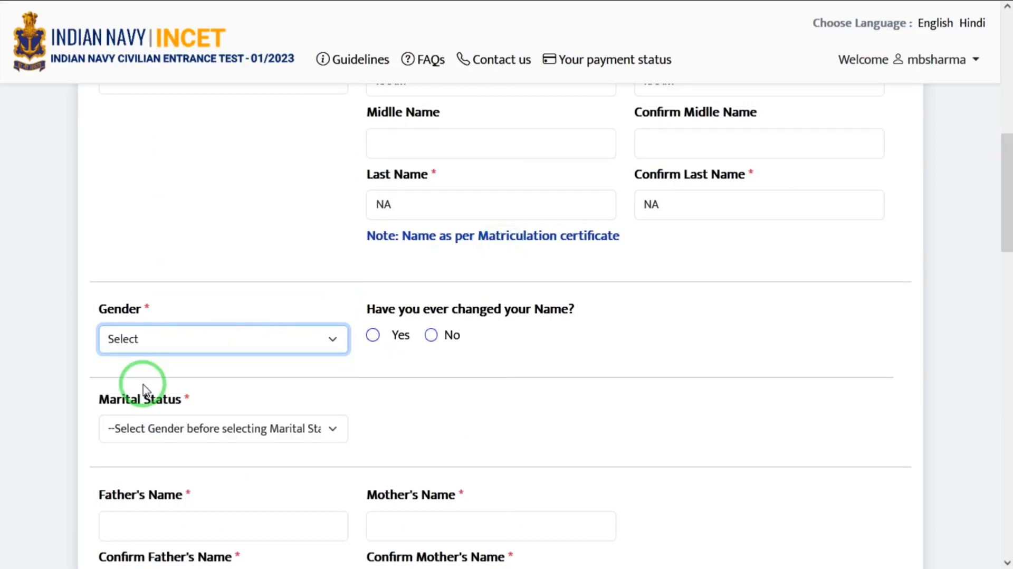
pyautogui.click(431, 334)
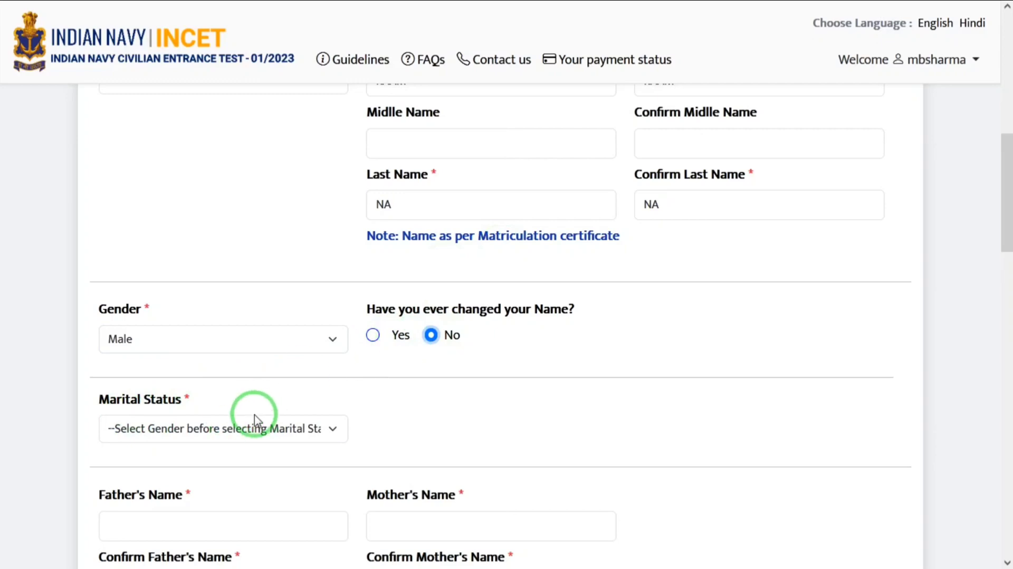
pyautogui.click(205, 428)
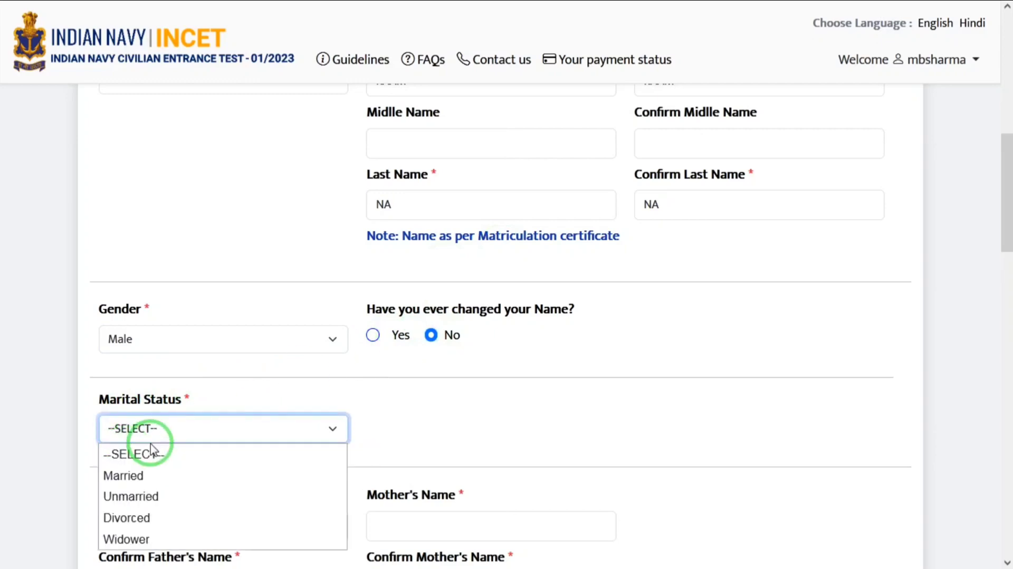
pyautogui.click(126, 495)
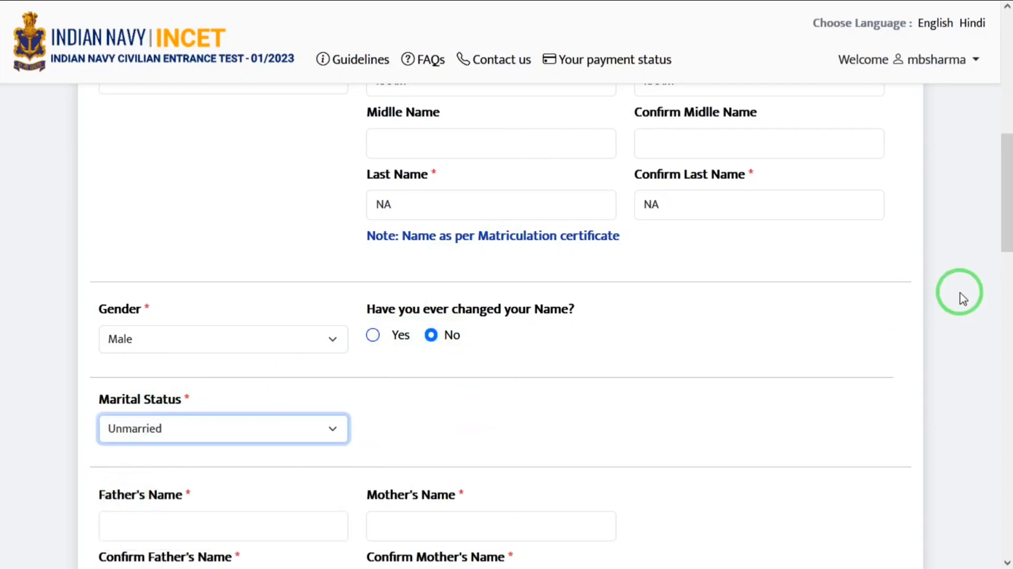
# Enter and confirm the father's name and the mother's name.
pyautogui.scroll(-4, 1005, 264)
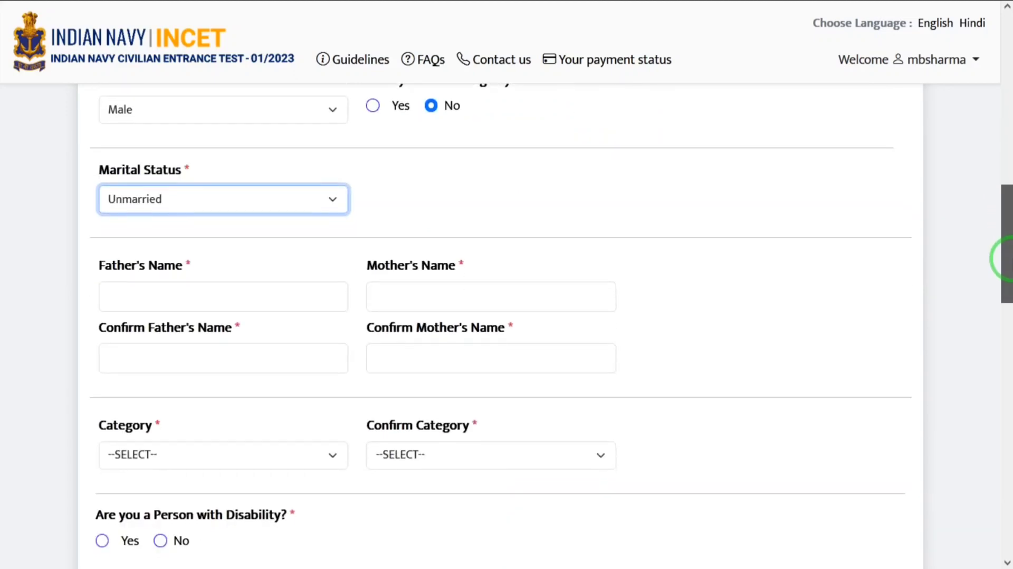
pyautogui.scroll(-2, 1005, 259)
pyautogui.click(283, 212)
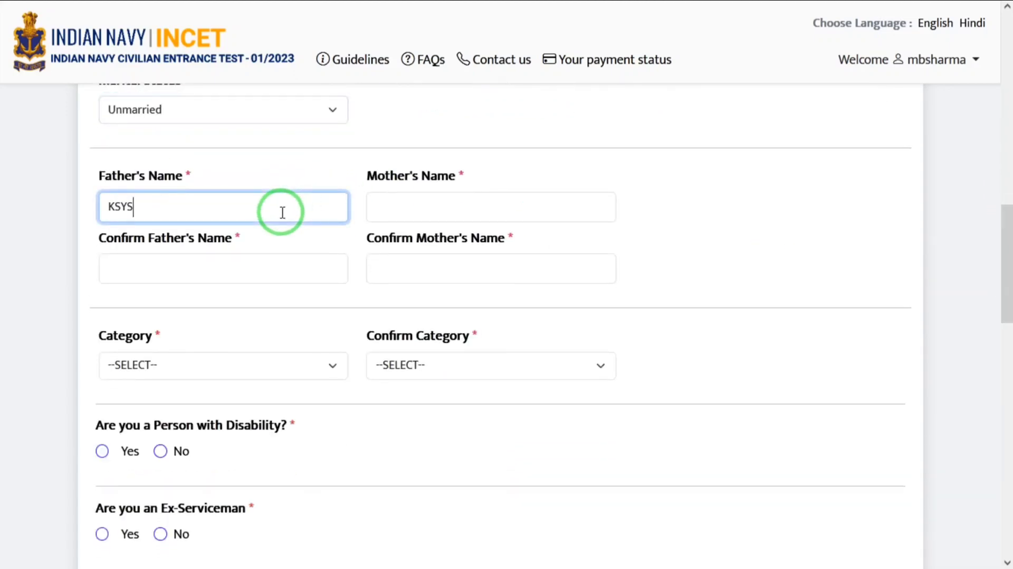
pyautogui.press('Tab')
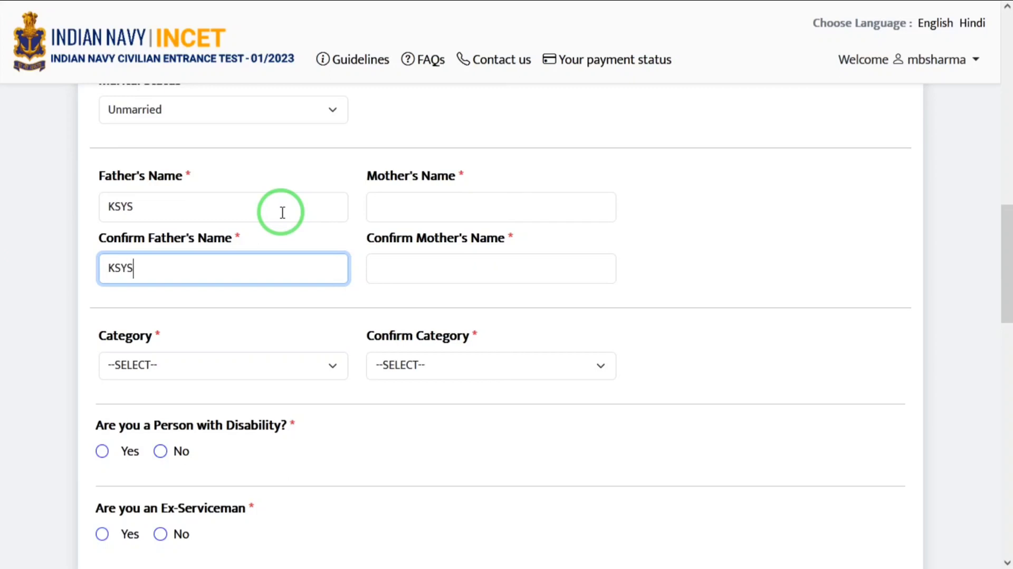
pyautogui.click(462, 210)
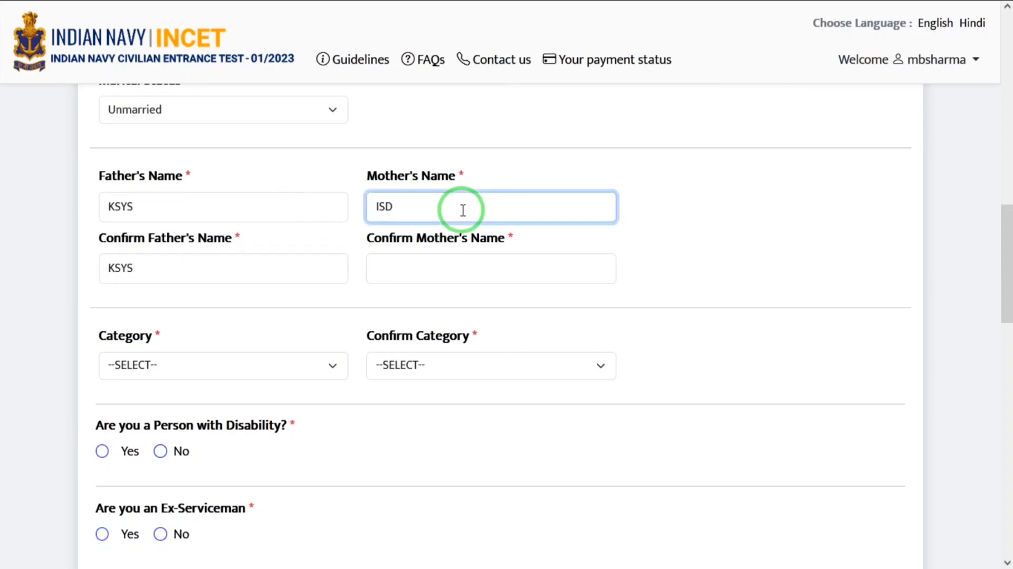
pyautogui.press('Tab')
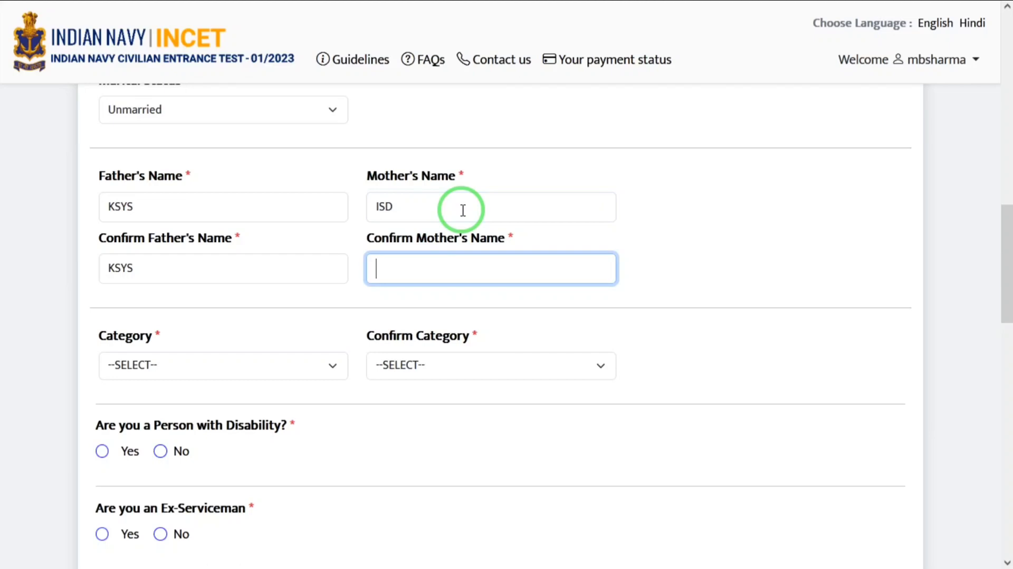
pyautogui.write('ISD')
pyautogui.press('Tab')
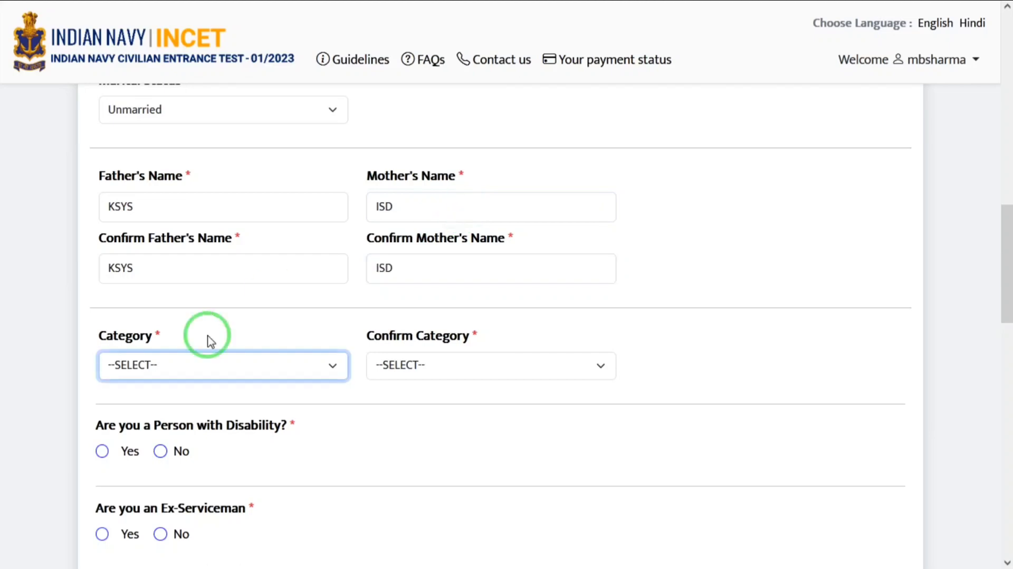
# Set both the category and its confirmation to Scheduled Caste (SC).
pyautogui.click(174, 373)
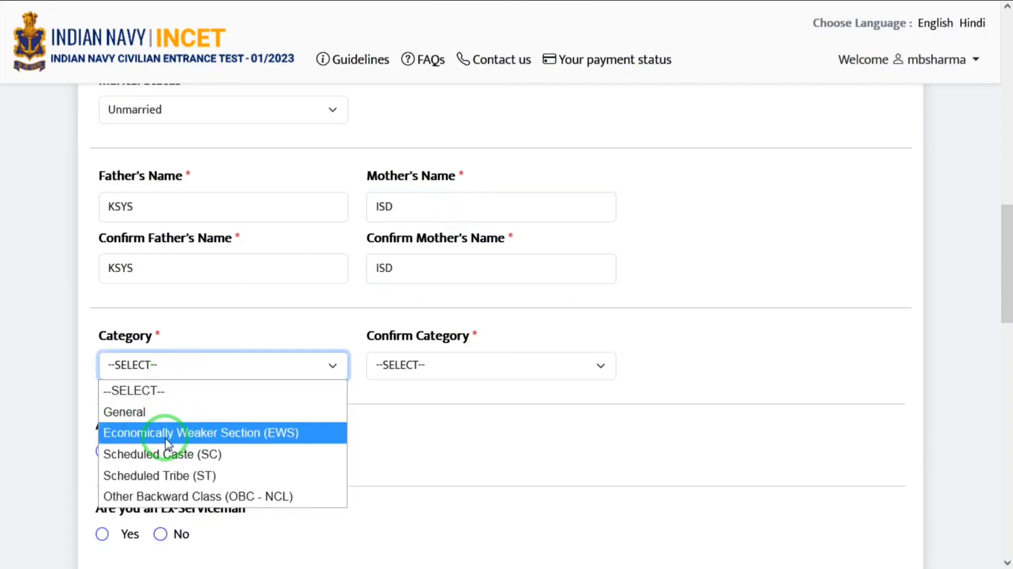
pyautogui.click(138, 452)
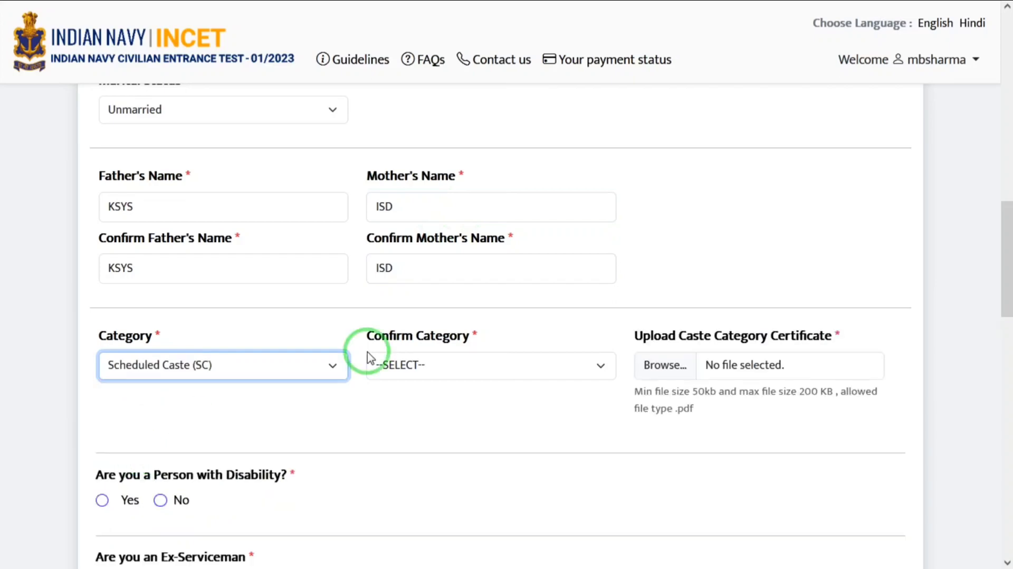
pyautogui.click(510, 367)
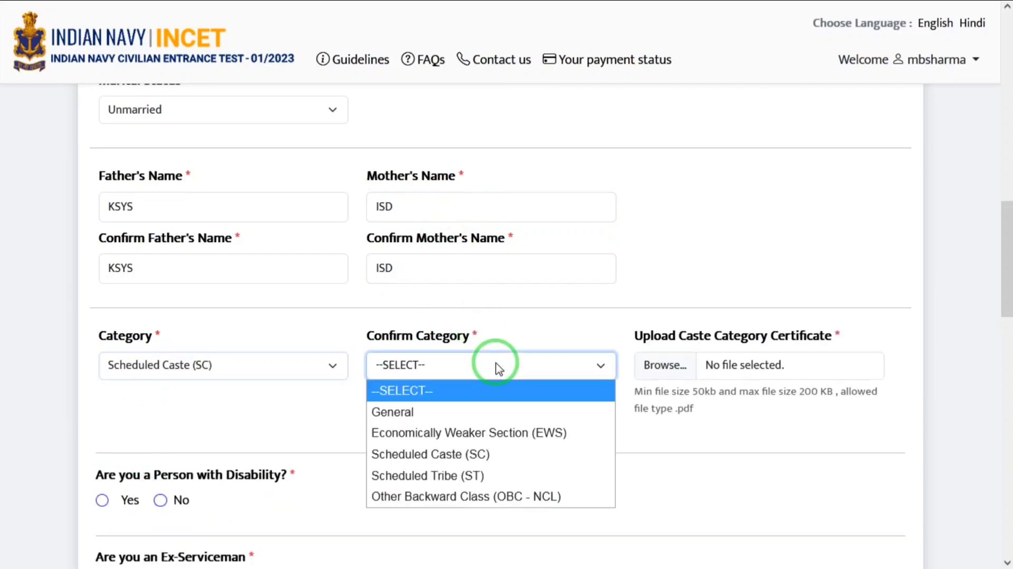
pyautogui.click(433, 454)
# Attach 10th10.jpg from the applicant's subfolder in the document folder on drive D: as the caste category certificate.
pyautogui.click(688, 366)
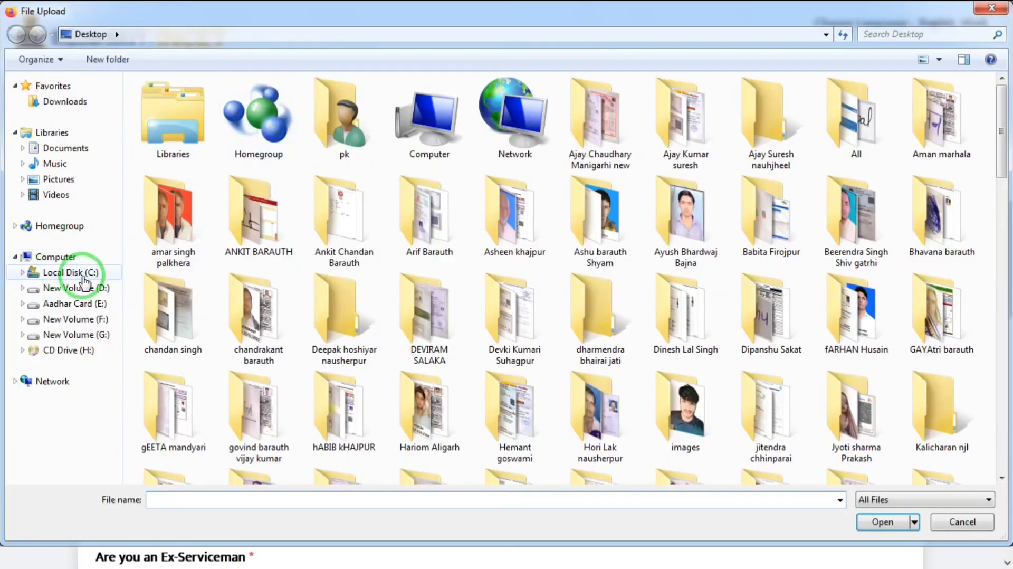
pyautogui.click(79, 288)
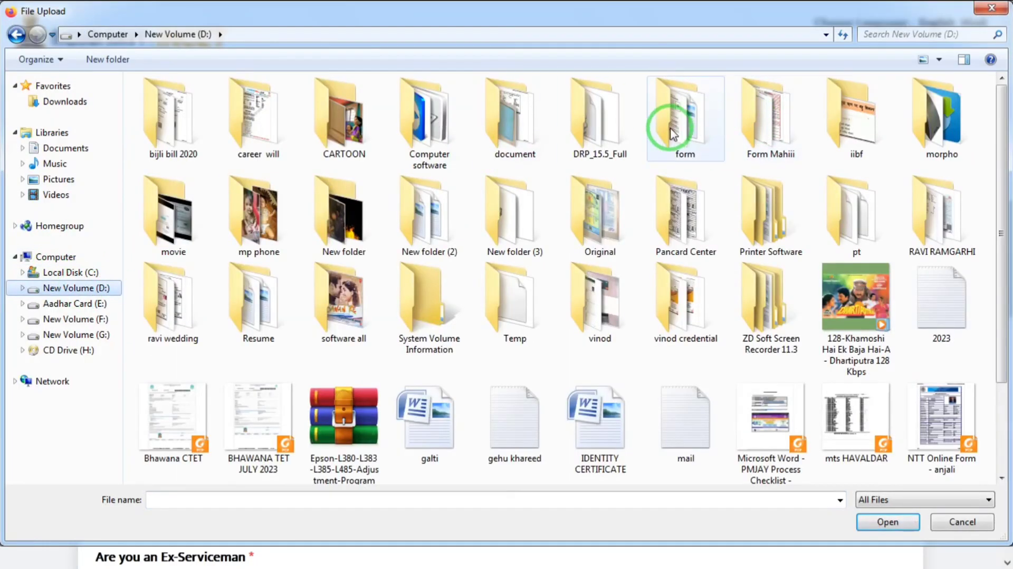
pyautogui.doubleClick(528, 136)
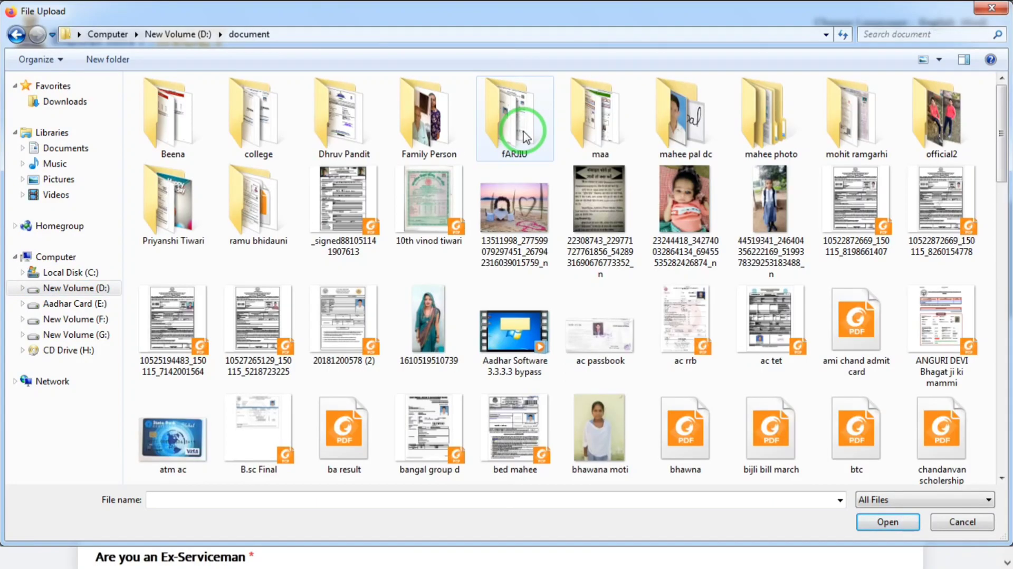
pyautogui.doubleClick(706, 124)
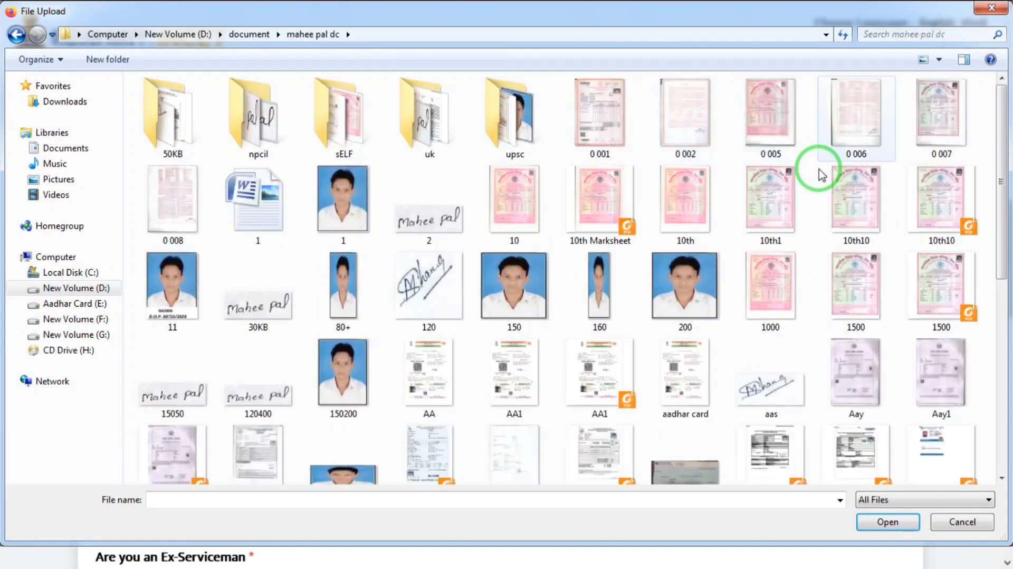
pyautogui.doubleClick(872, 214)
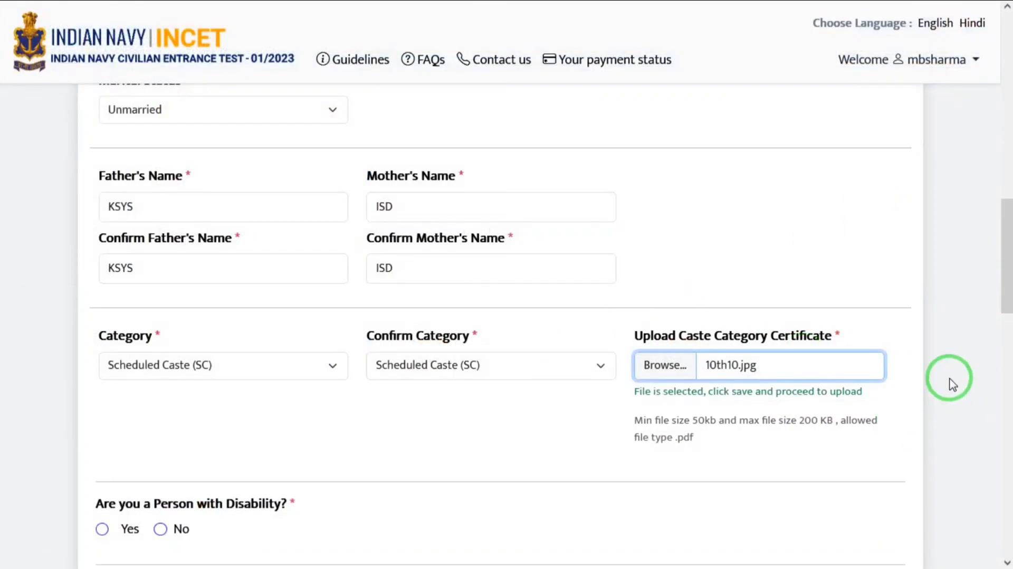
# Answer No to the disability, ex-serviceman, disabled defence personnel, departmental candidate and meritorious sports person questions.
pyautogui.moveTo(1011, 248); pyautogui.dragTo(1011, 303)
pyautogui.click(163, 266)
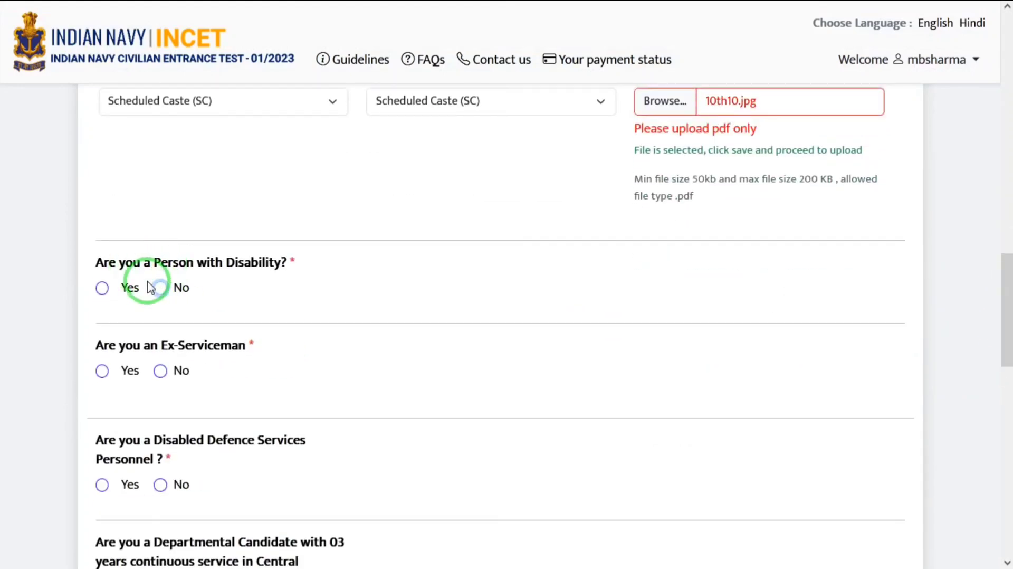
pyautogui.click(160, 288)
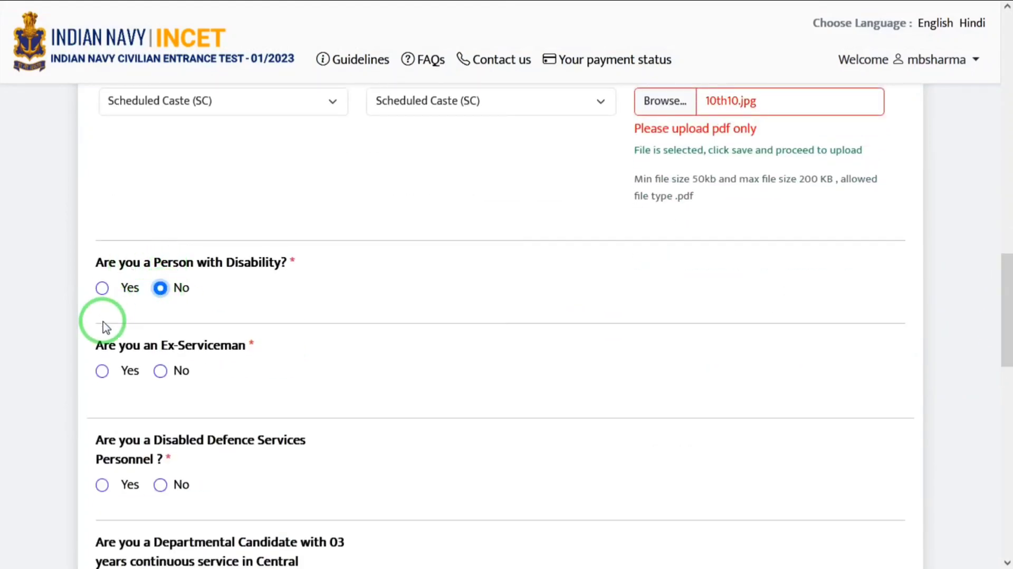
pyautogui.click(160, 371)
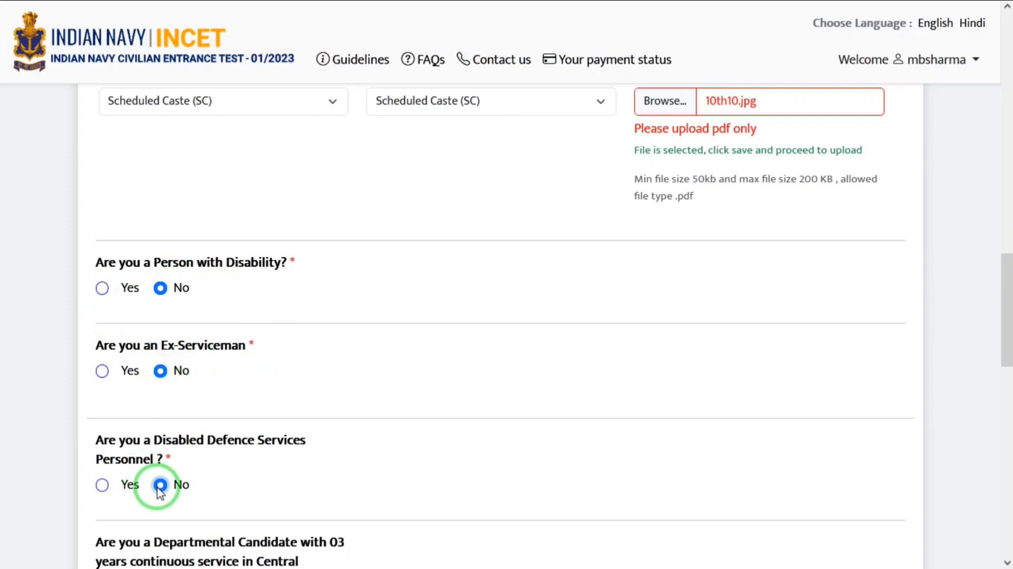
pyautogui.moveTo(1006, 294); pyautogui.dragTo(1008, 398)
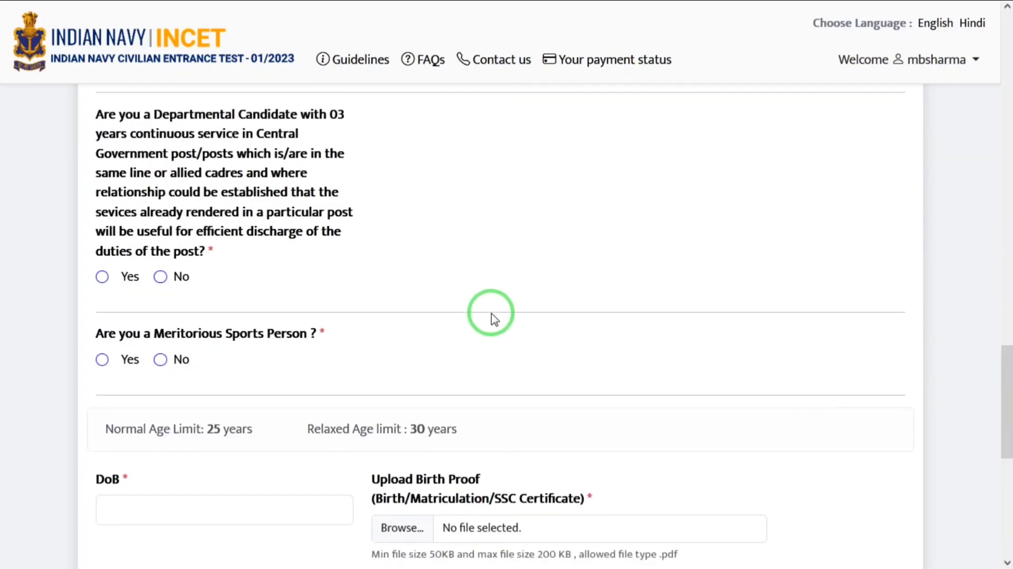
pyautogui.click(162, 282)
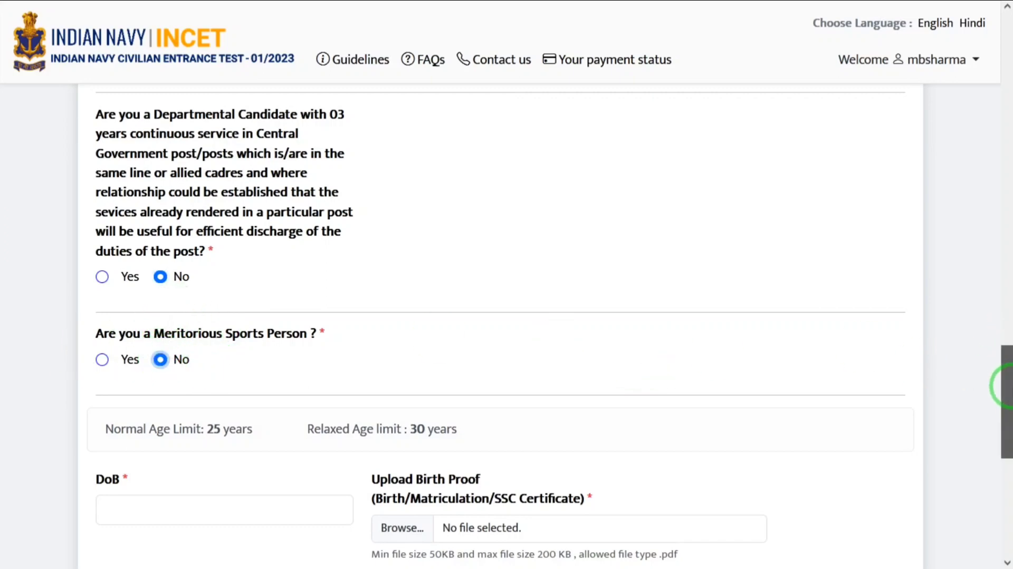
# Enter the applicant's date of birth in the DoB field using the calendar's year and day.
pyautogui.scroll(-3, 1005, 426)
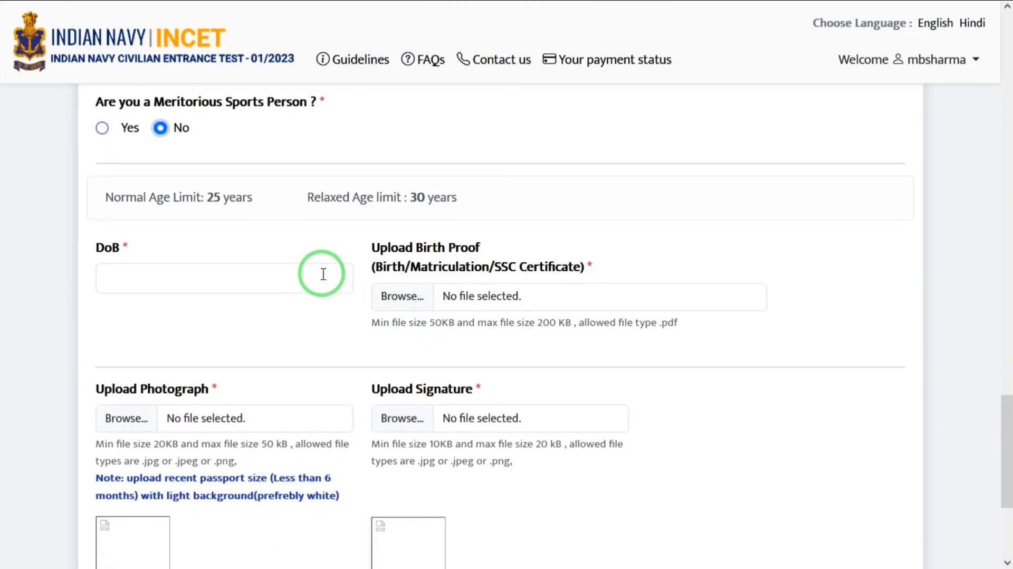
pyautogui.click(316, 275)
pyautogui.click(254, 311)
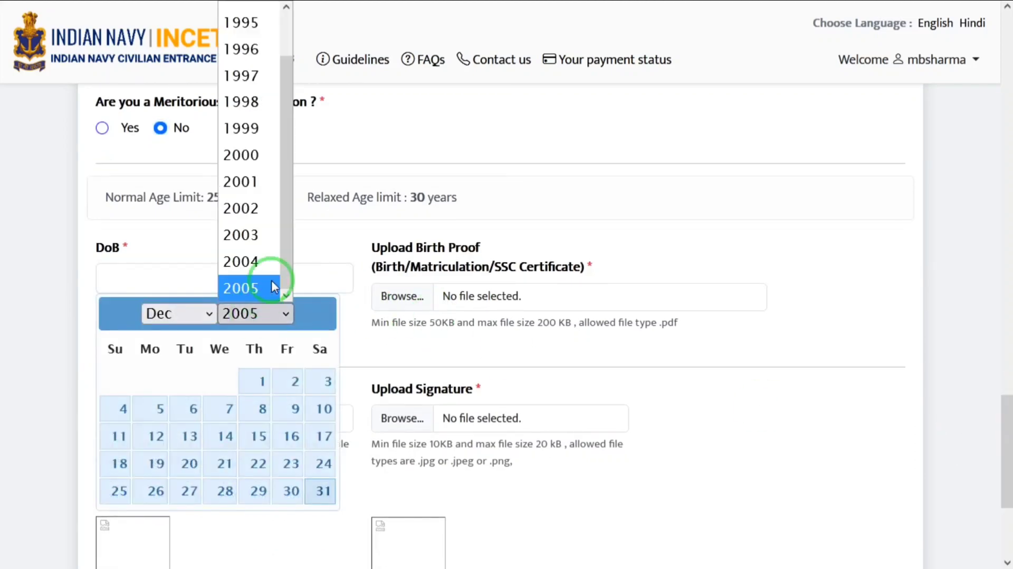
pyautogui.click(240, 207)
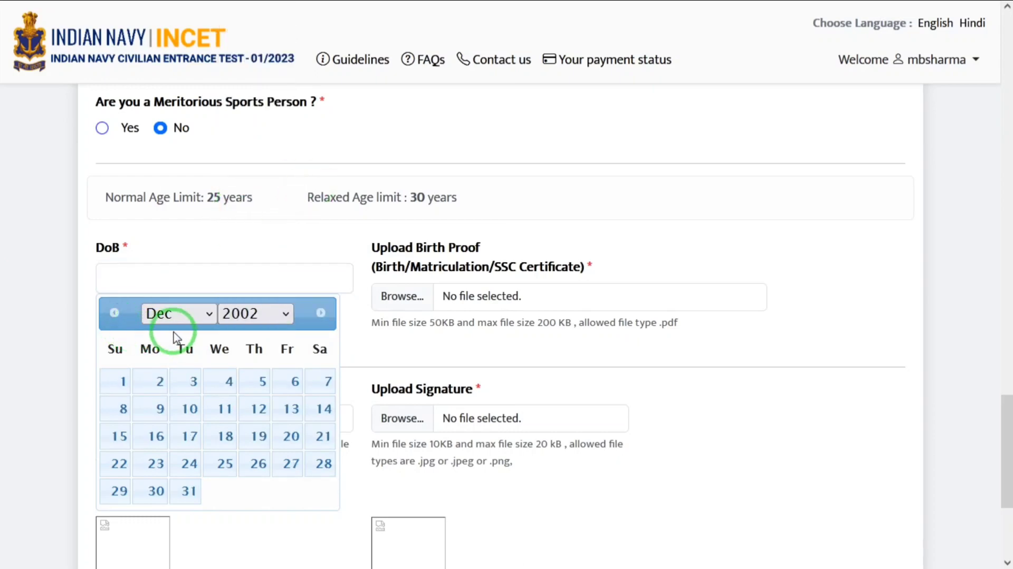
pyautogui.click(123, 382)
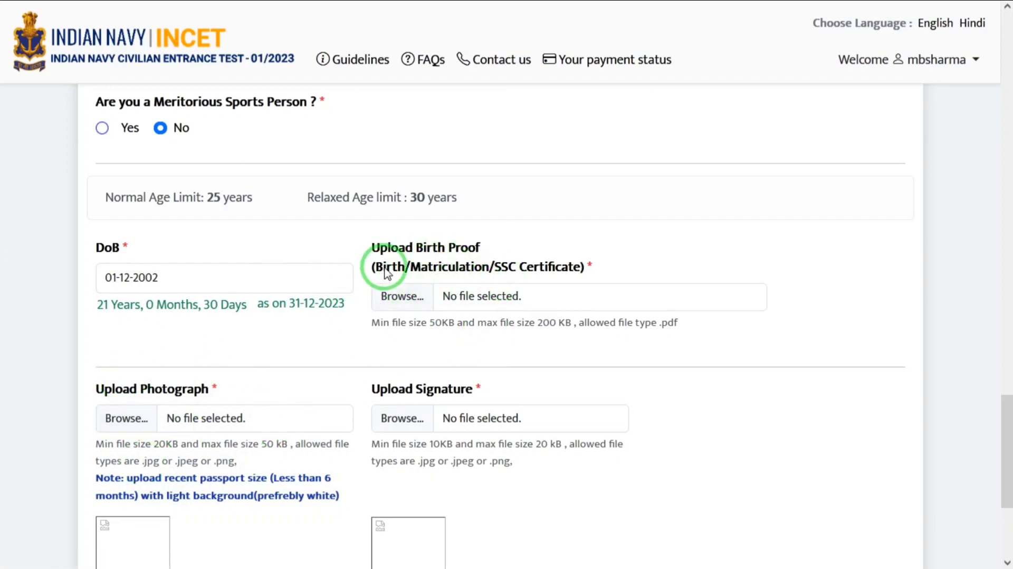
# Check the photograph note about a light background and save the personal information section.
pyautogui.moveTo(1008, 419); pyautogui.dragTo(1010, 494)
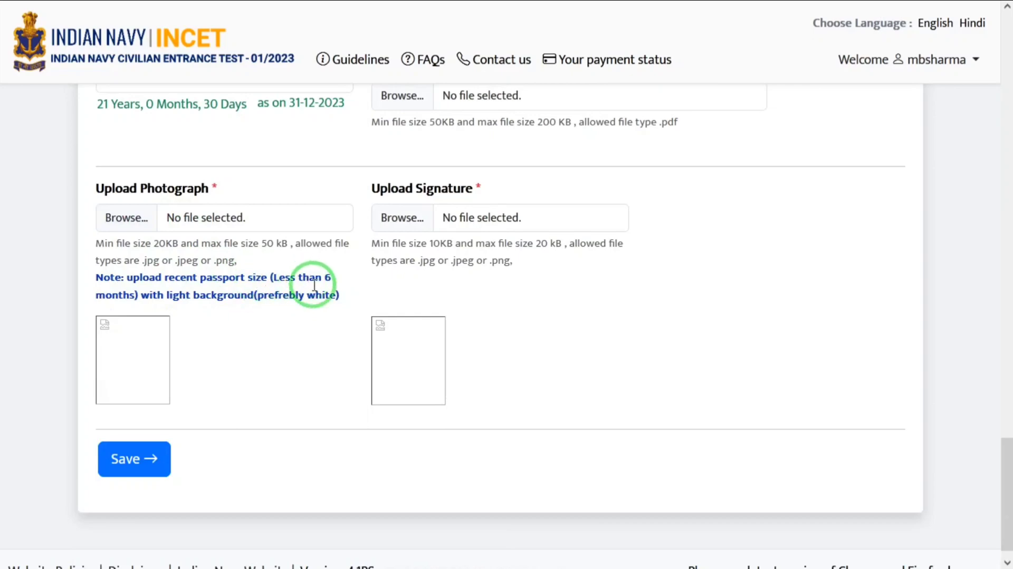
pyautogui.moveTo(167, 296); pyautogui.dragTo(355, 317)
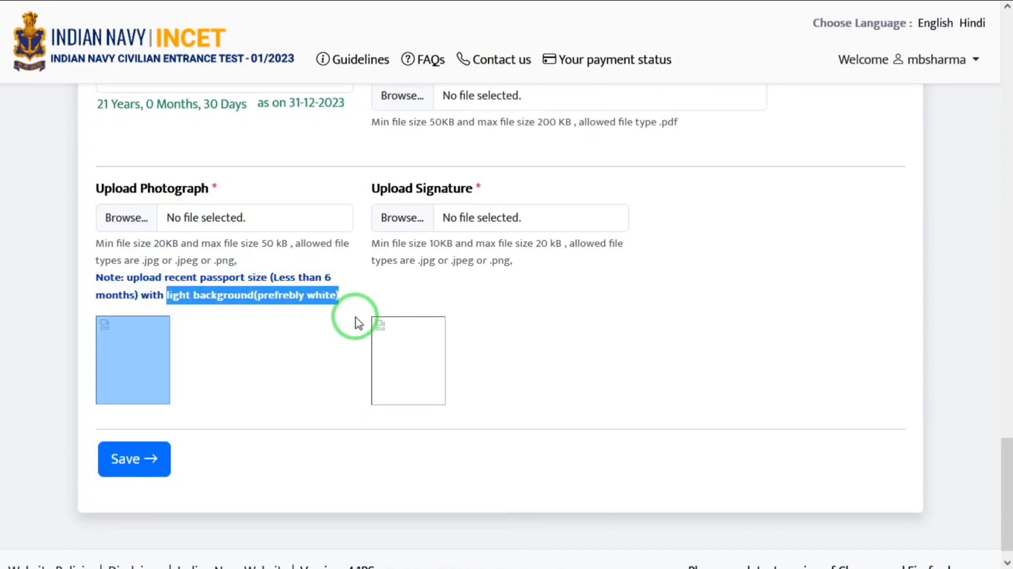
pyautogui.click(355, 317)
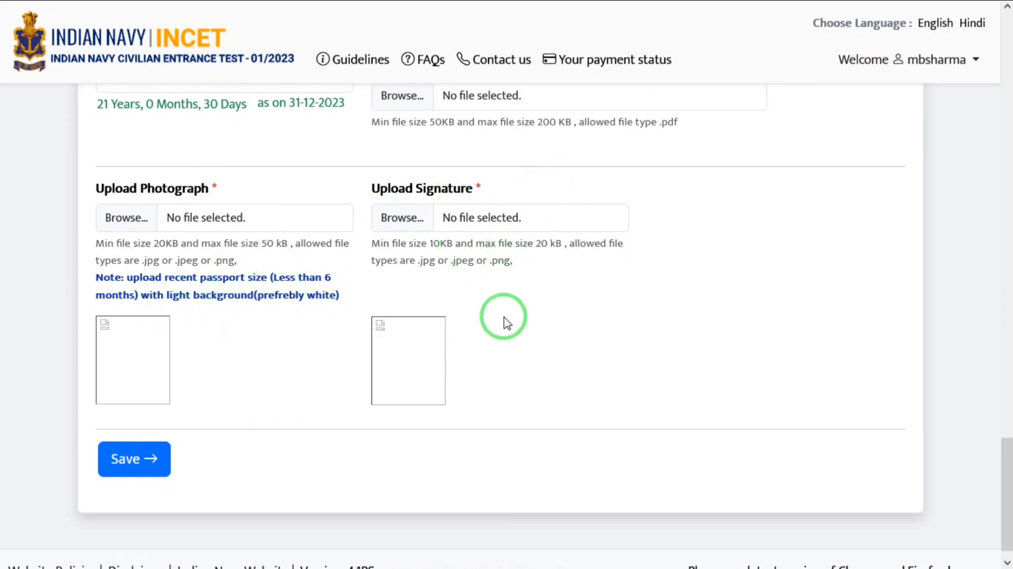
pyautogui.click(157, 480)
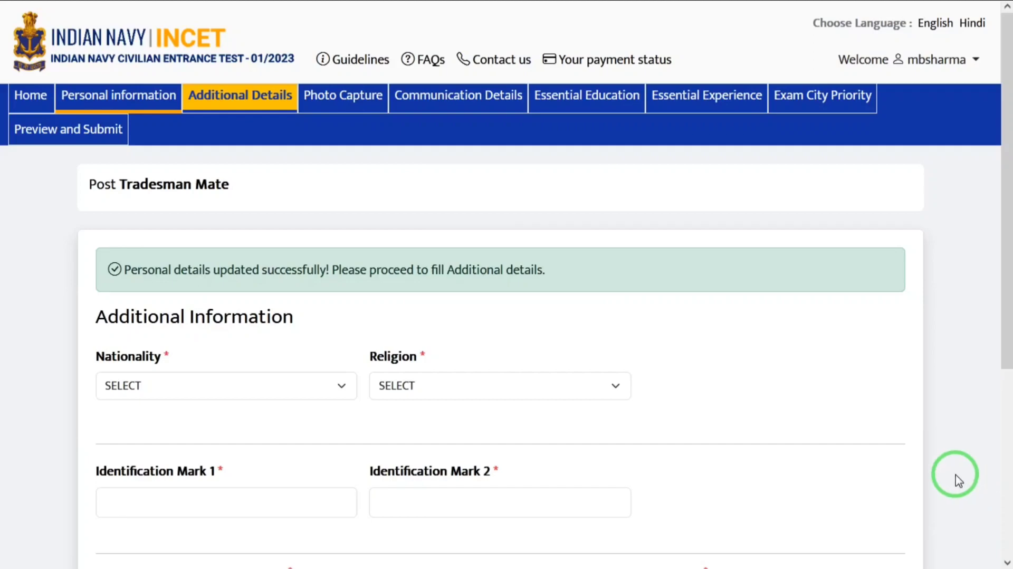
# Set the nationality to (a) a citizen of India and the religion to Hindu.
pyautogui.click(256, 389)
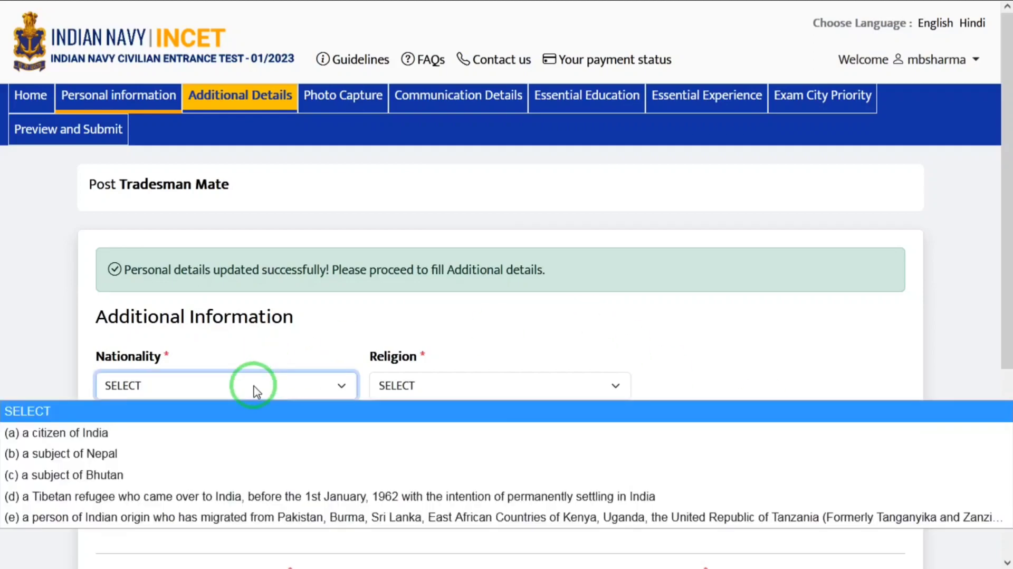
pyautogui.click(88, 433)
pyautogui.click(421, 383)
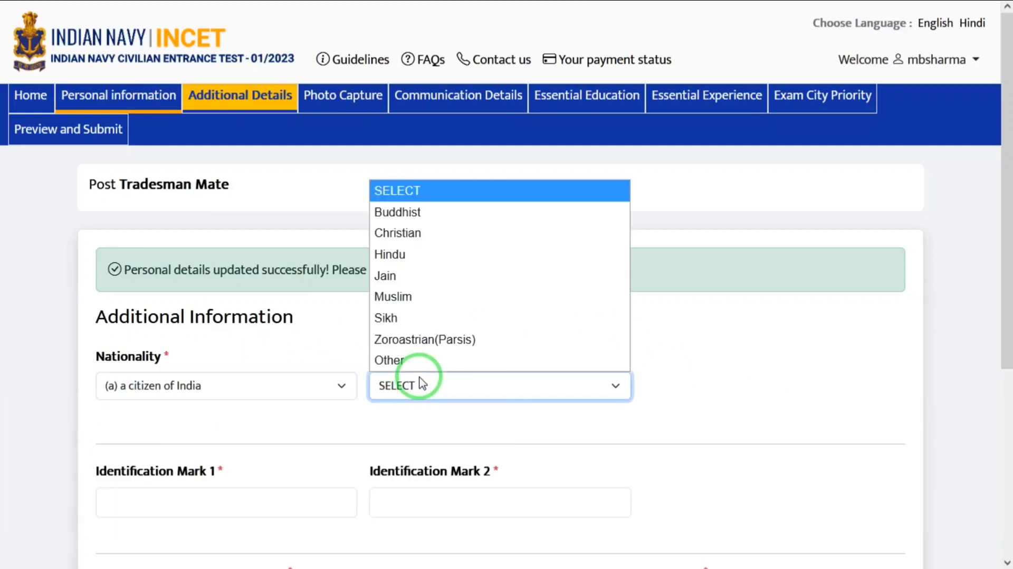
pyautogui.click(412, 254)
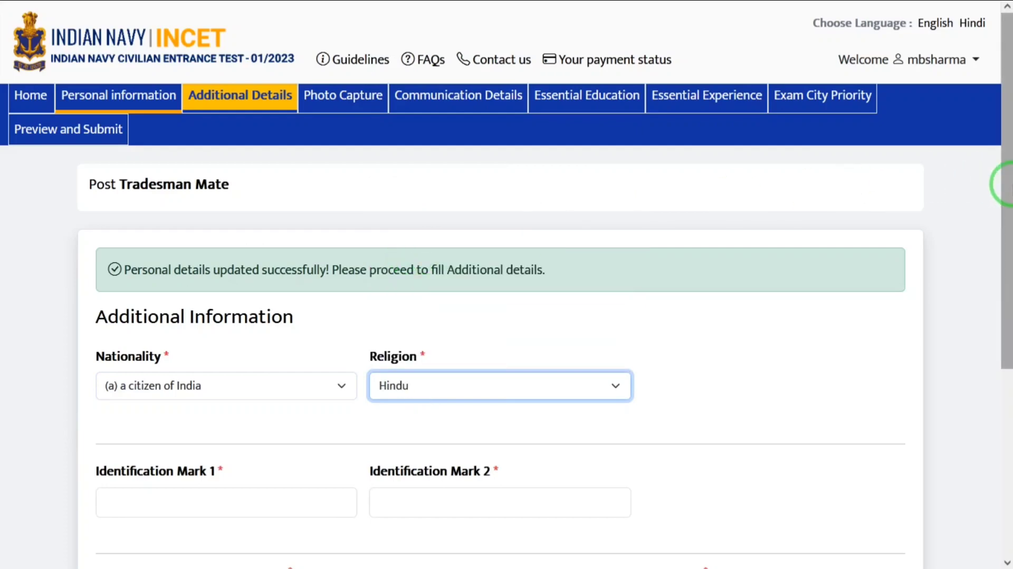
# Enter A MOLE ON FACE as Identification Mark 1 and A MOLE ON CHIN as Identification Mark 2.
pyautogui.moveTo(1006, 180); pyautogui.dragTo(1005, 352)
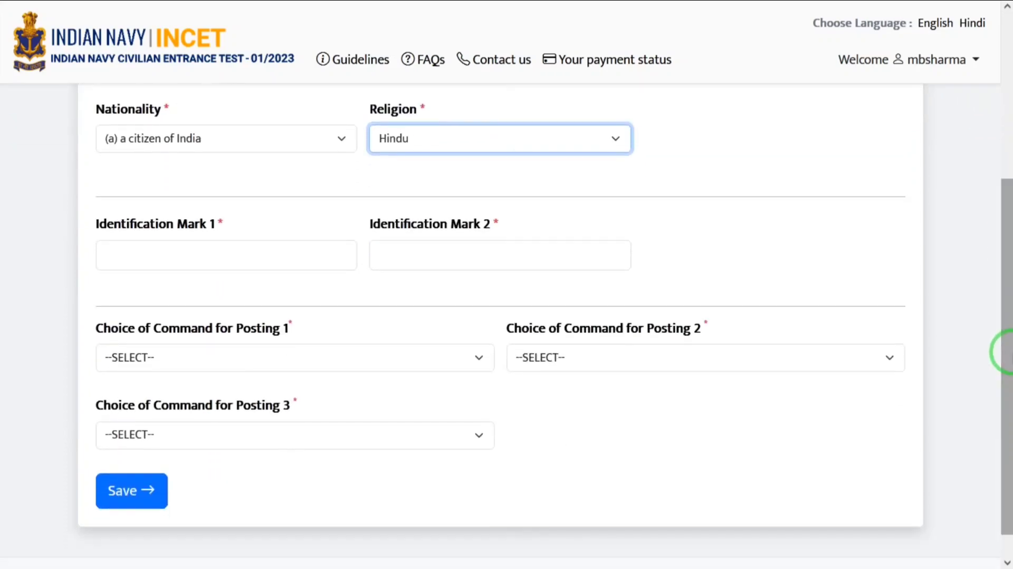
pyautogui.click(182, 263)
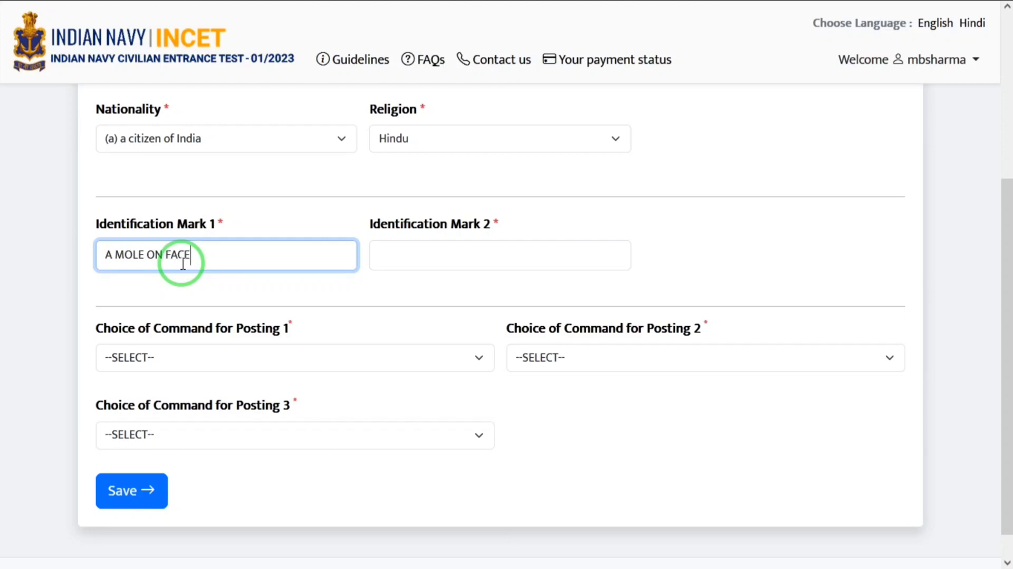
pyautogui.press('Tab')
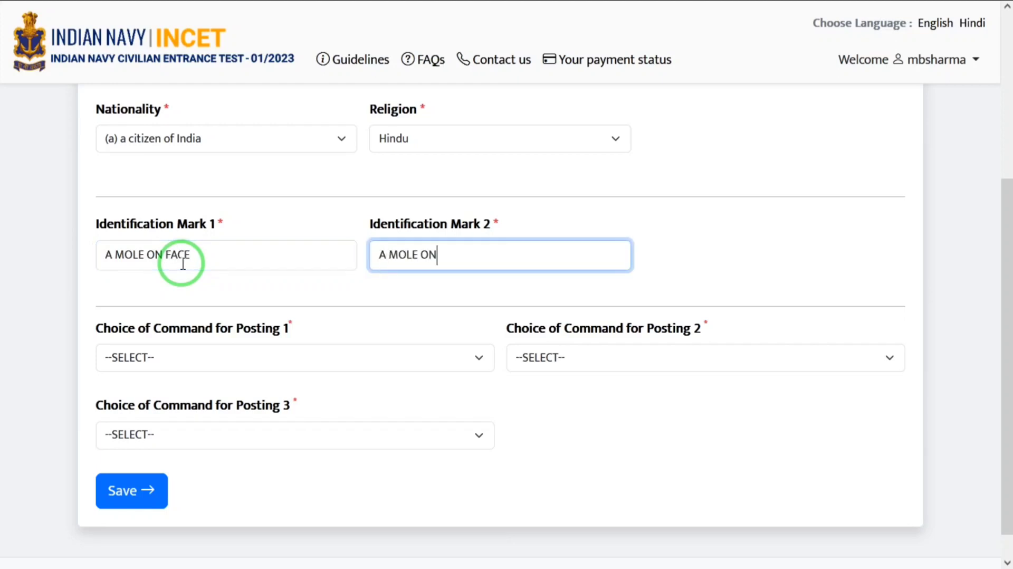
pyautogui.write('A MOLE ON CHIN')
pyautogui.press('Tab')
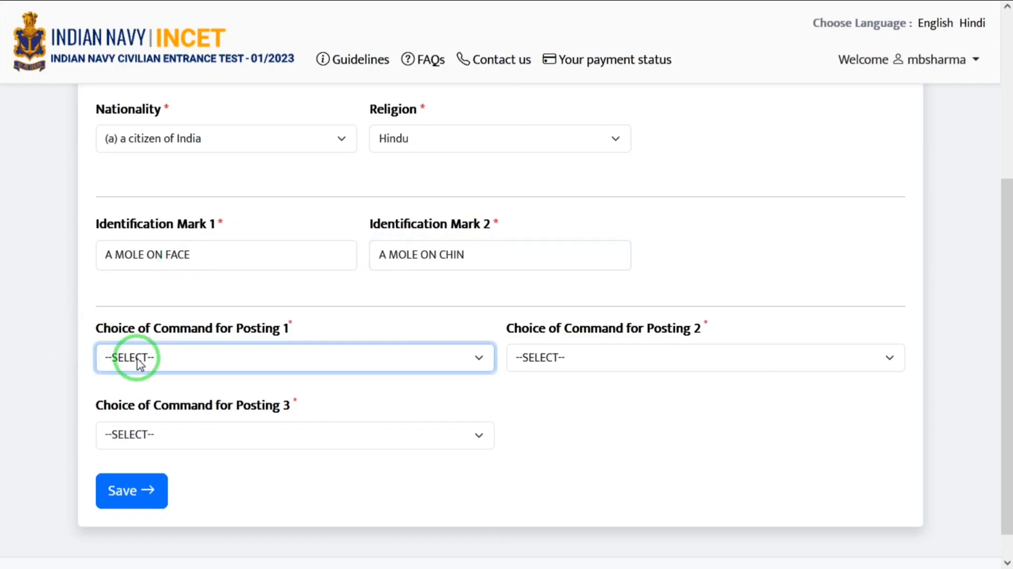
# Set the posting command choices 1 to 3 to Western, Southern and Eastern Naval Command, in that order.
pyautogui.click(149, 361)
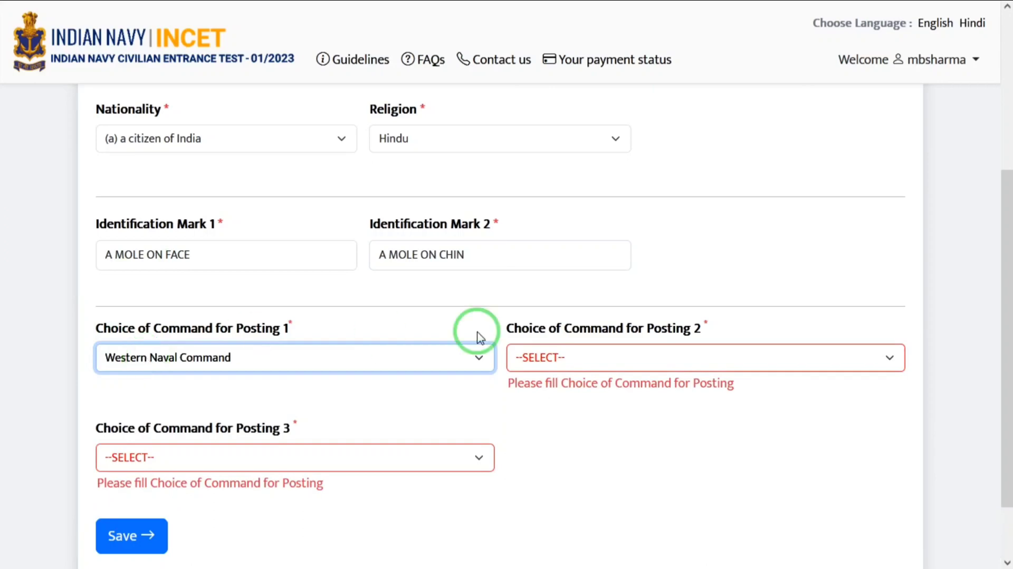
pyautogui.click(595, 360)
pyautogui.click(560, 449)
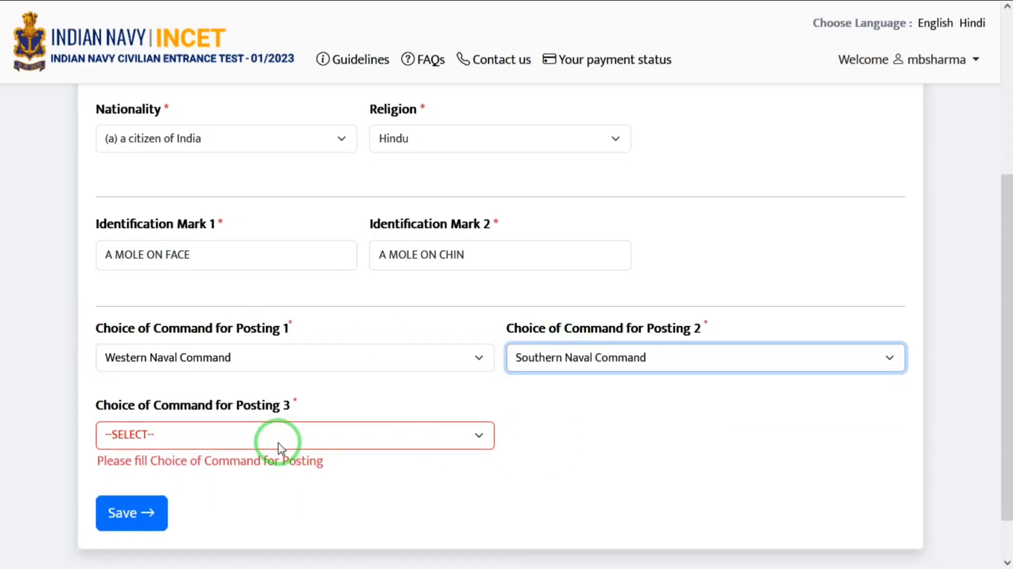
pyautogui.click(278, 442)
pyautogui.click(158, 507)
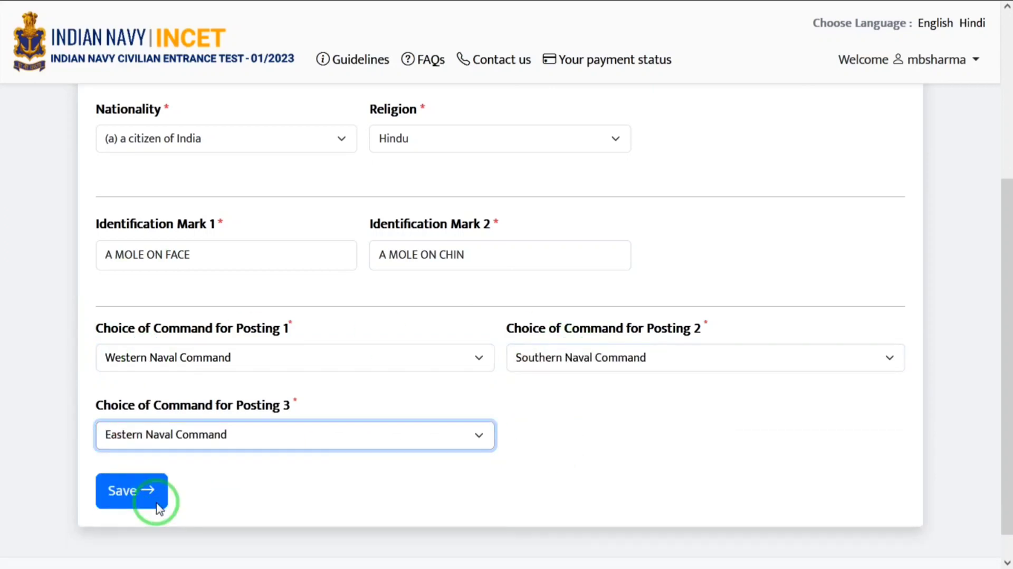
# Save the additional details and acknowledge the instructions for capturing the facial image.
pyautogui.click(139, 483)
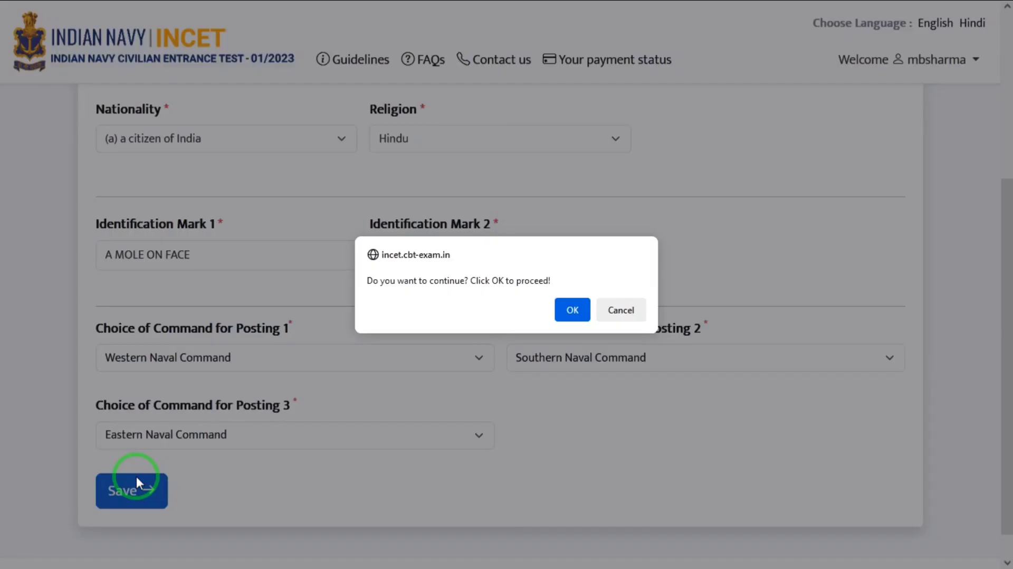
pyautogui.click(572, 310)
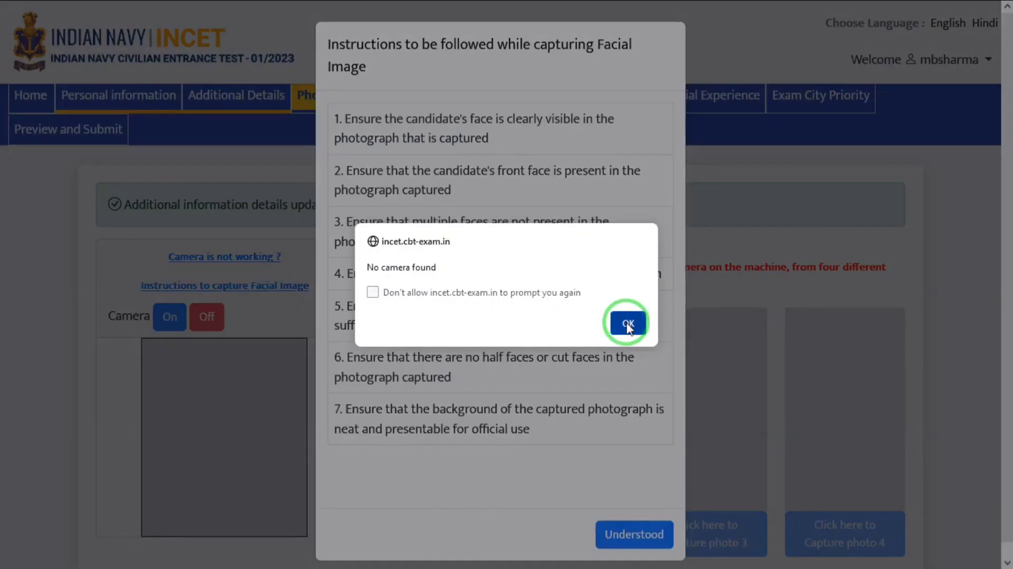
pyautogui.click(625, 324)
pyautogui.click(628, 535)
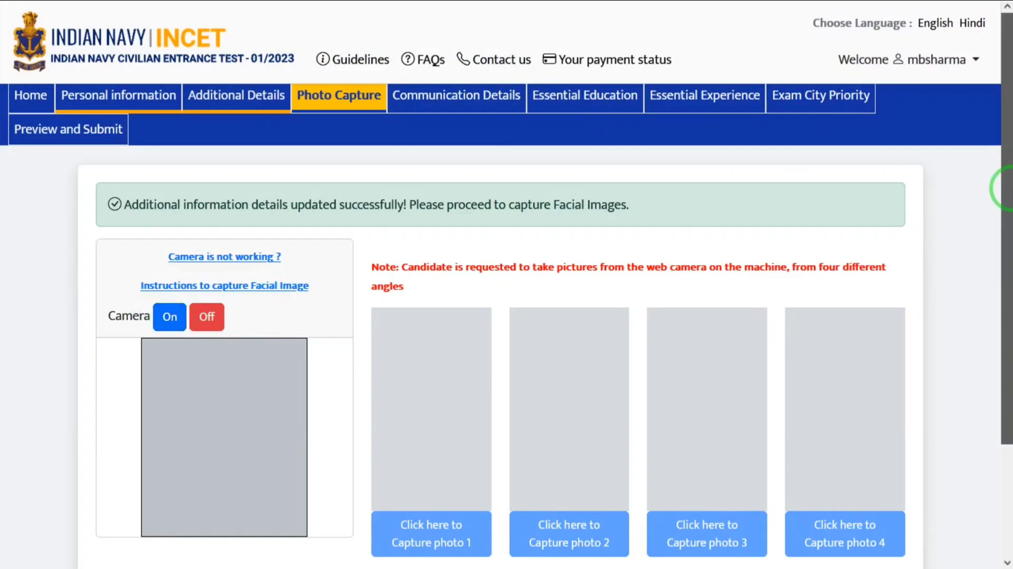
# Check the four facial photos in the Photo Capture section and move on to Communication Details.
pyautogui.scroll(-1, 1002, 200)
pyautogui.moveTo(1007, 205); pyautogui.dragTo(1006, 245)
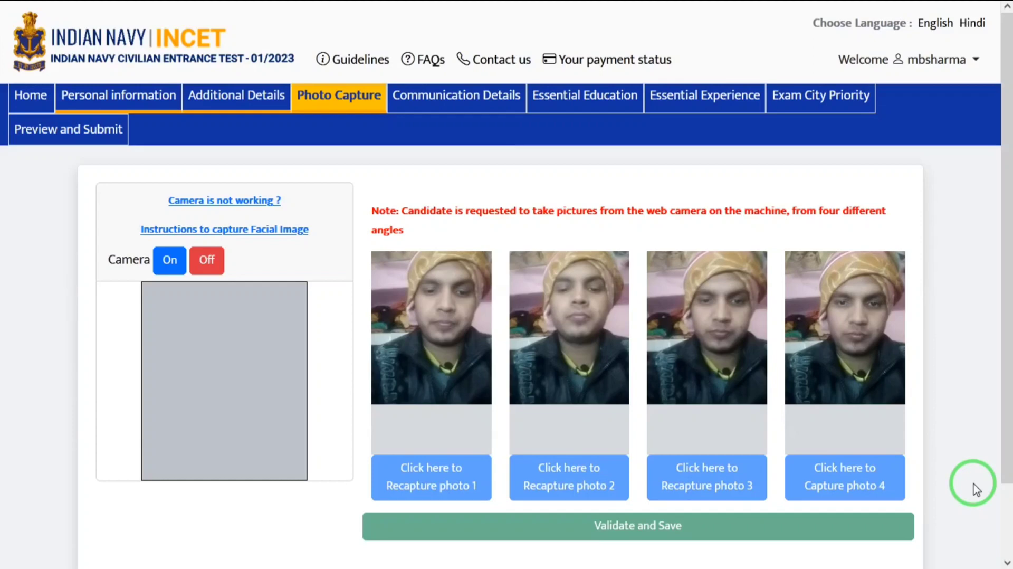
pyautogui.moveTo(1012, 258); pyautogui.dragTo(1012, 269)
pyautogui.click(1012, 270)
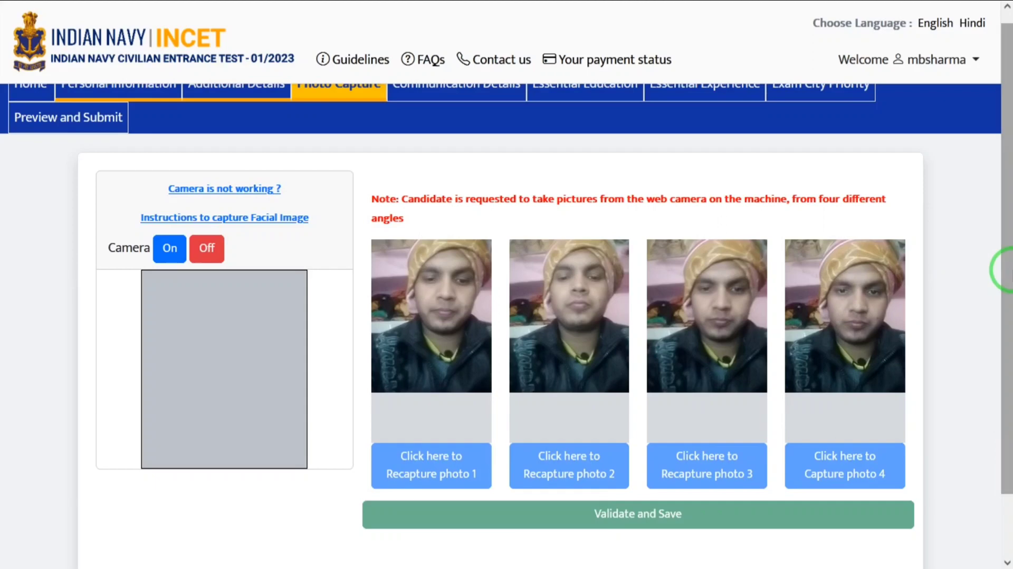
pyautogui.moveTo(1011, 270); pyautogui.dragTo(1011, 124)
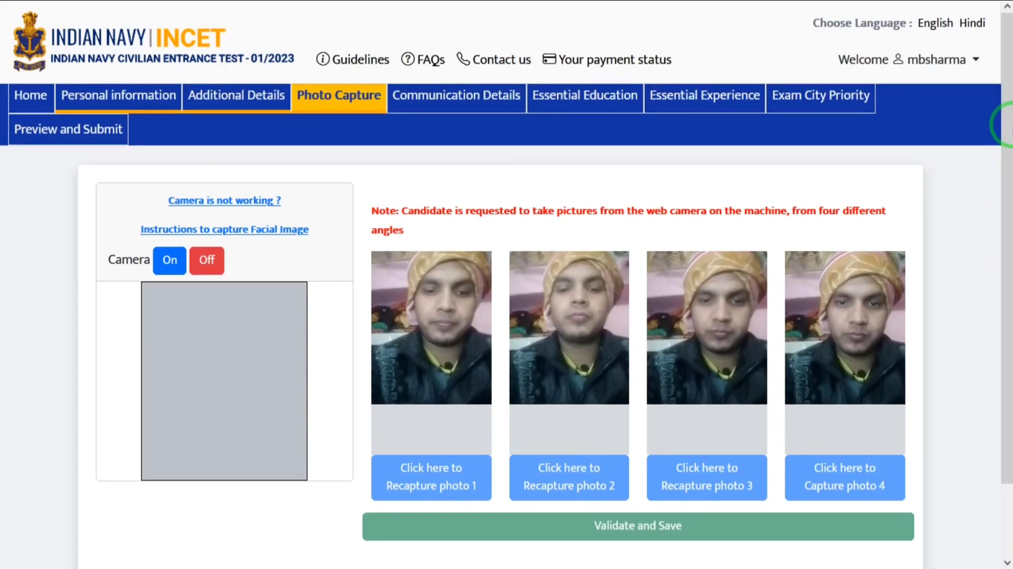
pyautogui.click(490, 104)
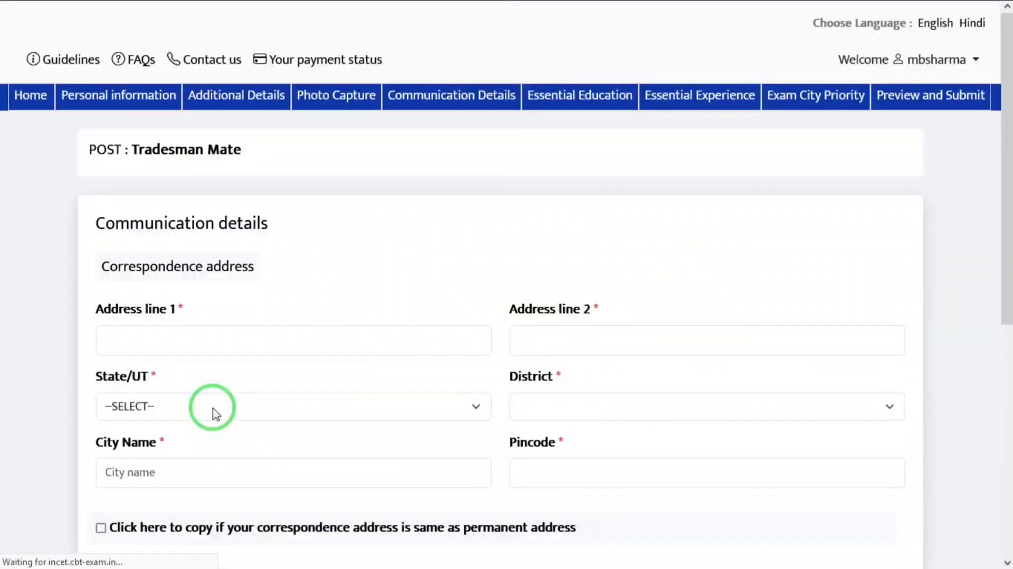
# Fill in Address line 1 and Address line 2 of the correspondence address with the applicant's address.
pyautogui.click(267, 337)
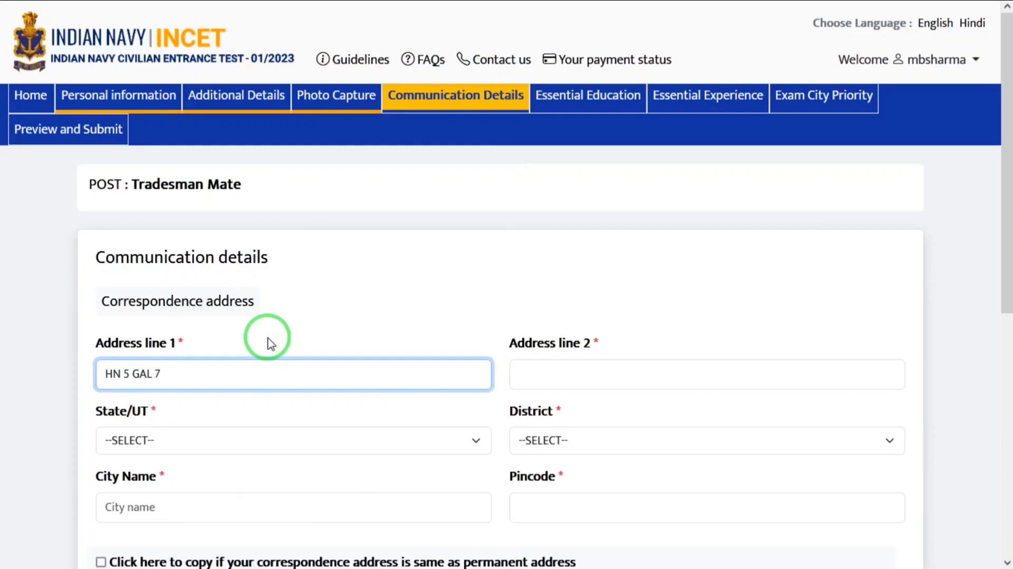
pyautogui.write('RA')
pyautogui.press('Tab')
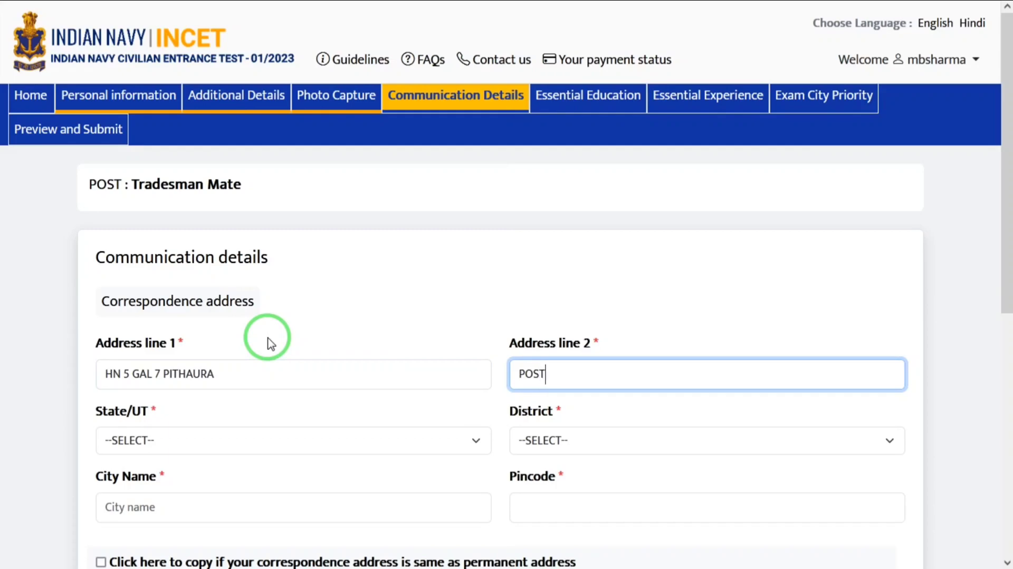
pyautogui.write('POST MEER')
pyautogui.press('Tab')
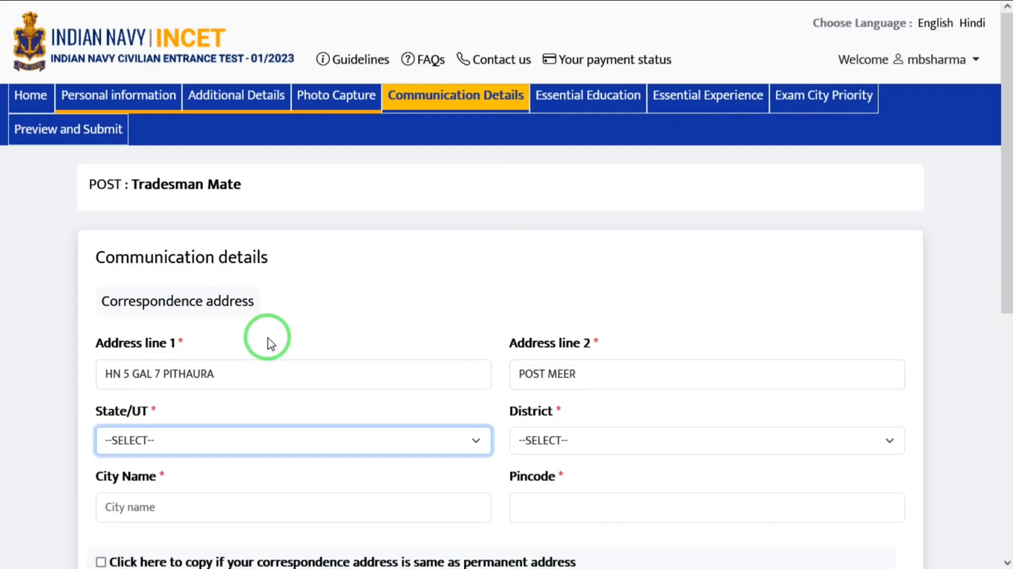
# Select the applicant's state and district for the correspondence address.
pyautogui.press('u')
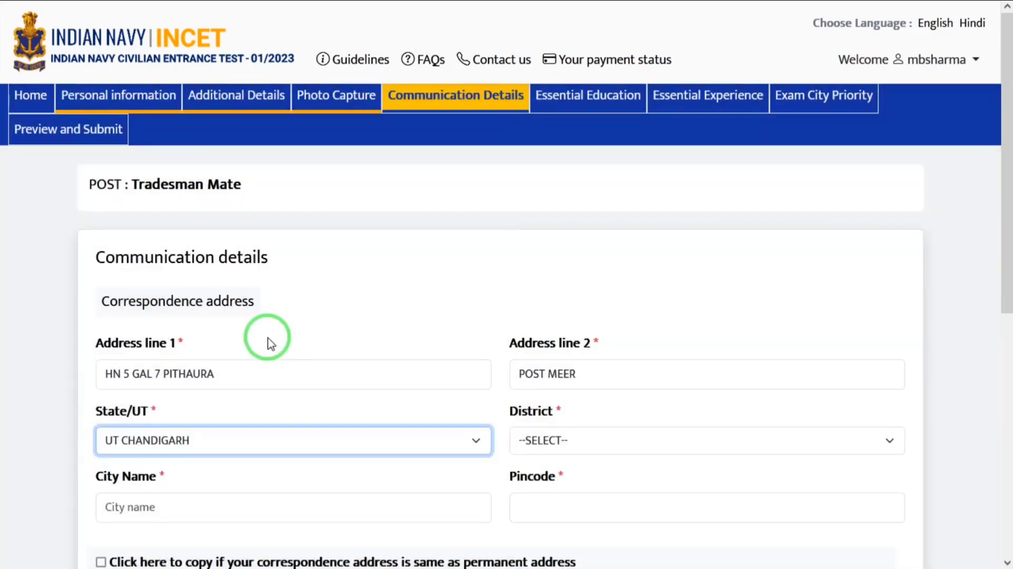
pyautogui.click(256, 439)
pyautogui.press('Down')
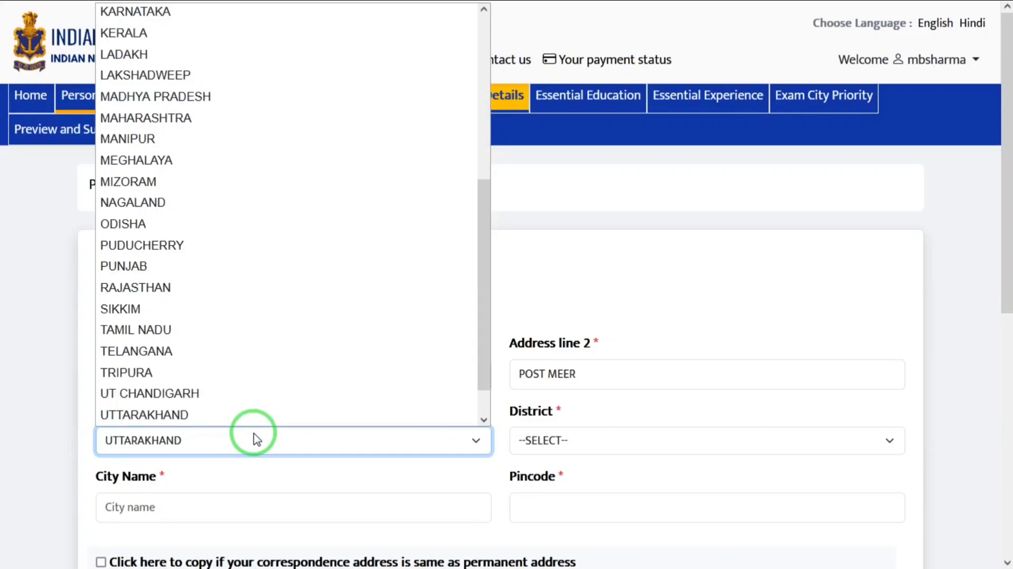
pyautogui.press('Down')
pyautogui.press('Return')
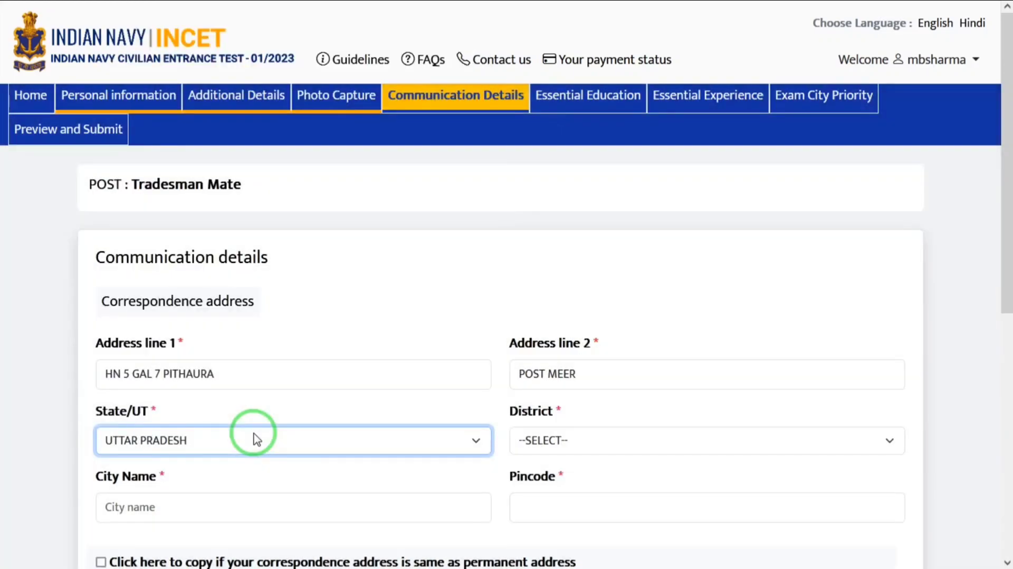
pyautogui.click(543, 438)
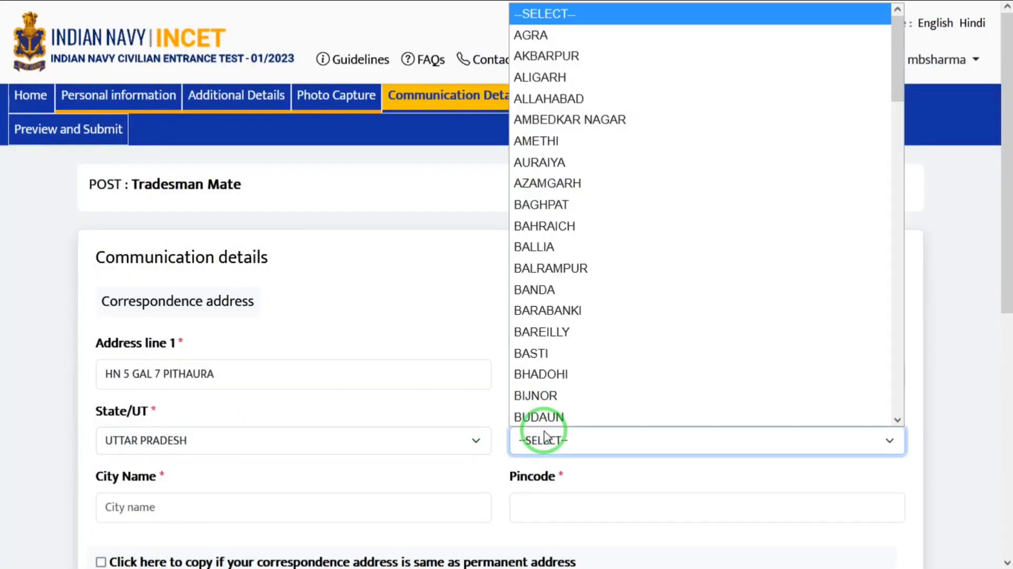
pyautogui.write('mat')
pyautogui.press('Return')
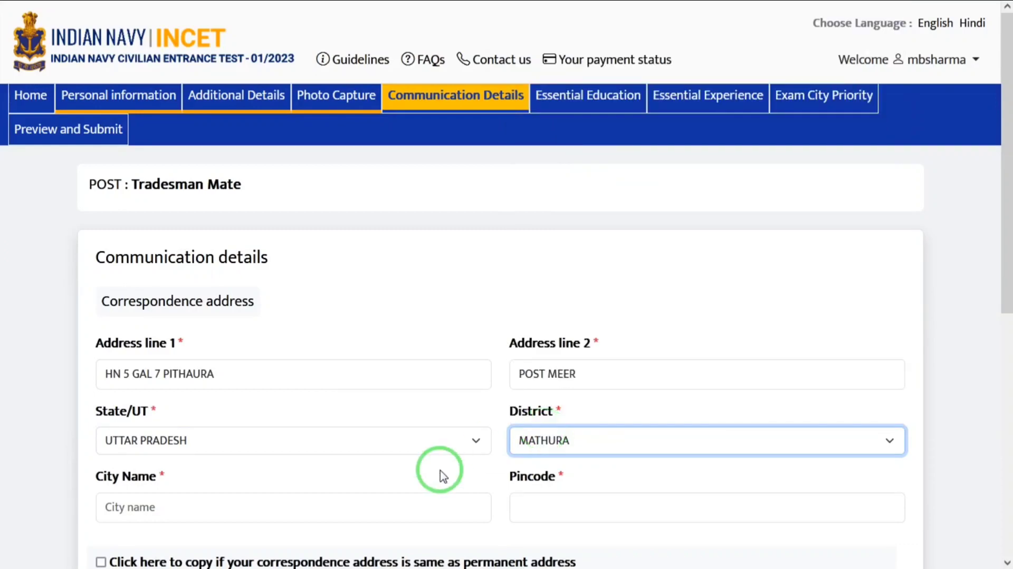
# Fill in the applicant's city and pincode for the correspondence address and copy that address to the permanent address.
pyautogui.click(287, 507)
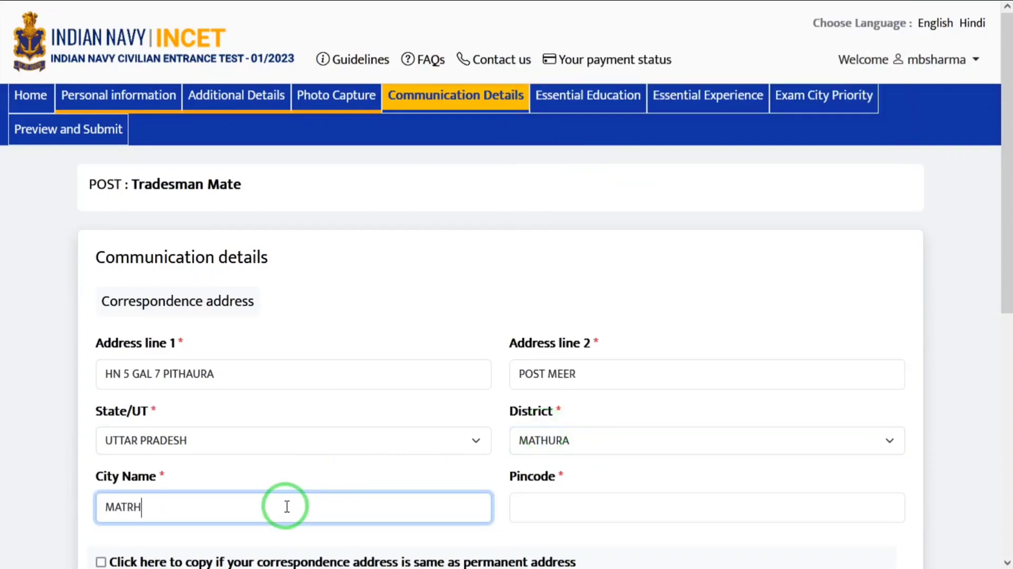
pyautogui.press('Tab')
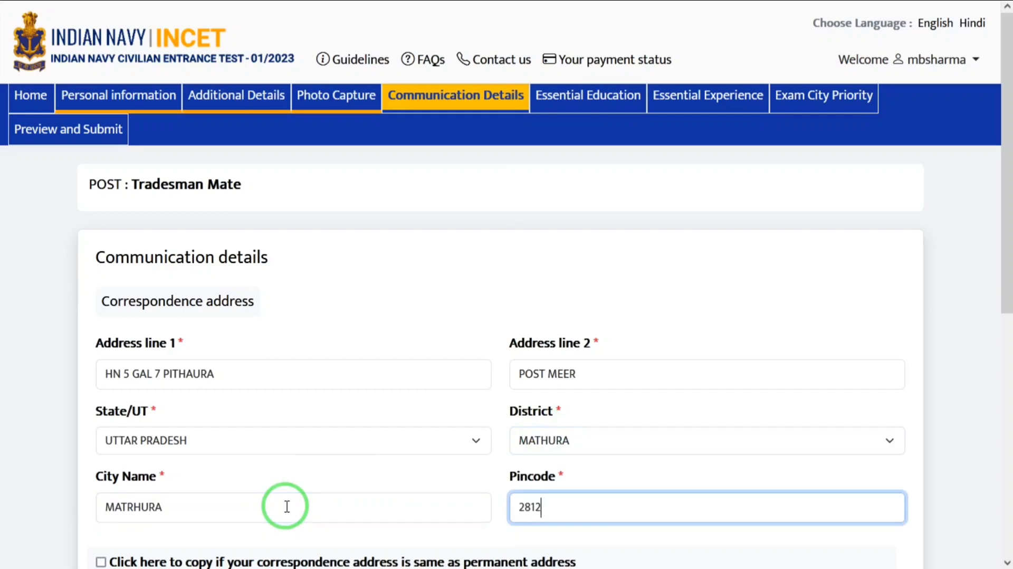
pyautogui.press('Tab')
pyautogui.press('space')
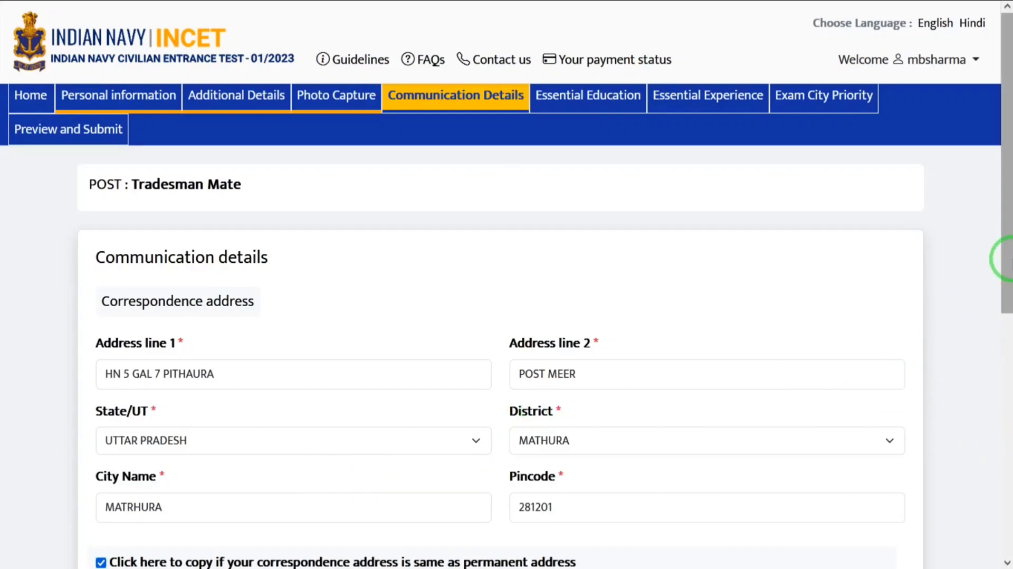
# Save the communication details and agree to continue.
pyautogui.moveTo(1005, 255); pyautogui.dragTo(1009, 514)
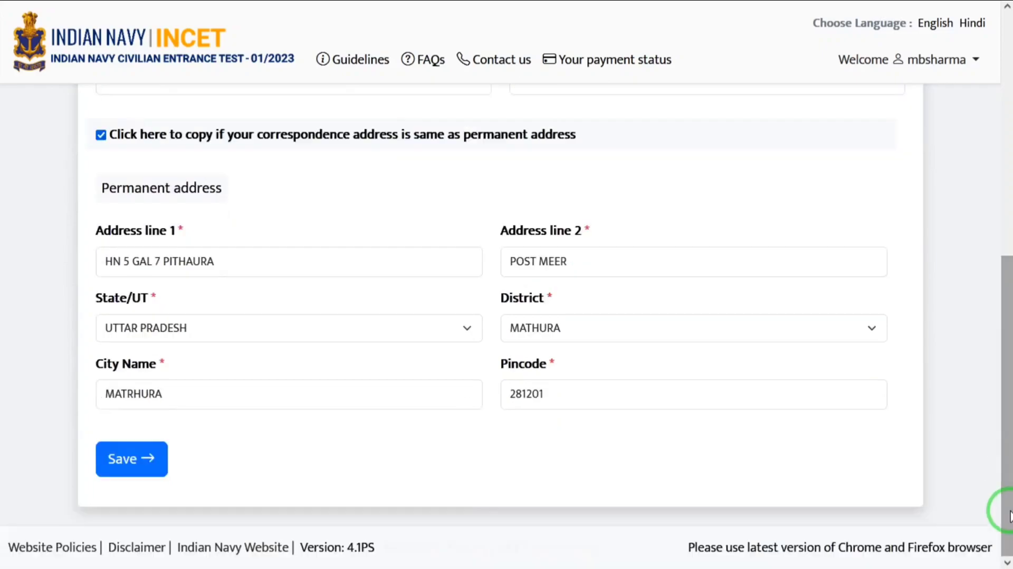
pyautogui.click(131, 457)
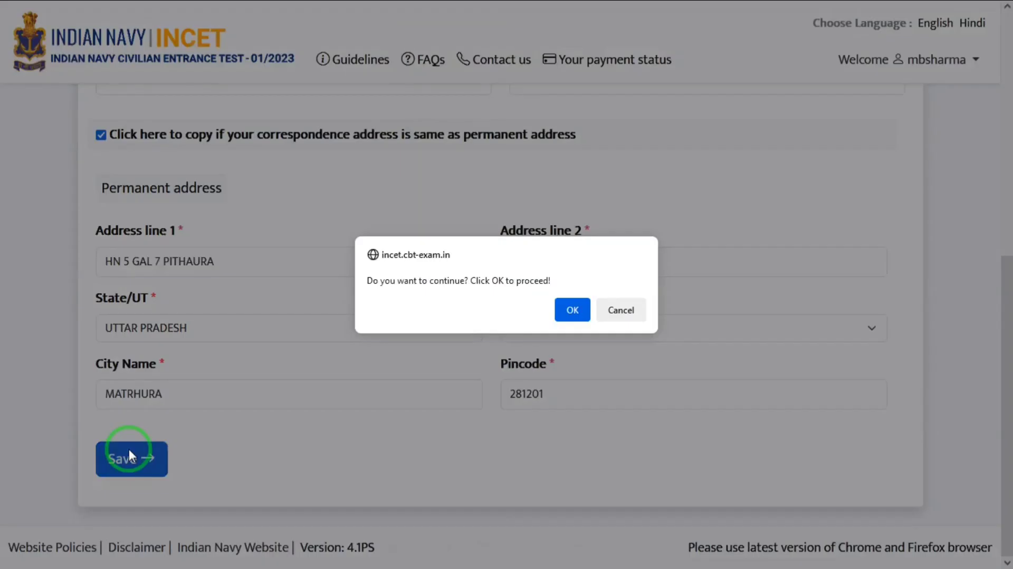
pyautogui.click(573, 310)
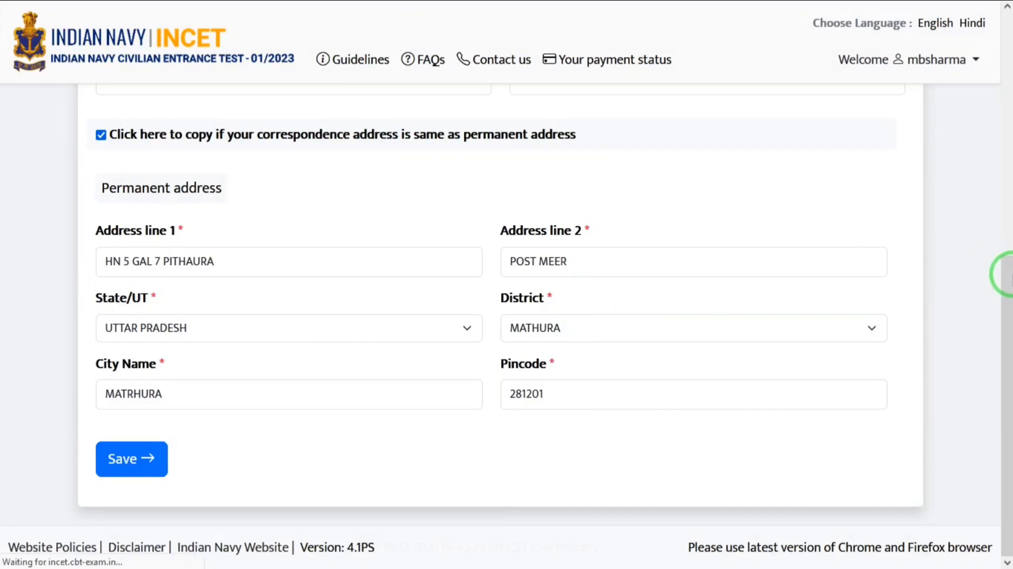
# Answer Yes to having the essential qualification for the selected post and save the answer.
pyautogui.moveTo(1008, 275); pyautogui.dragTo(1009, 66)
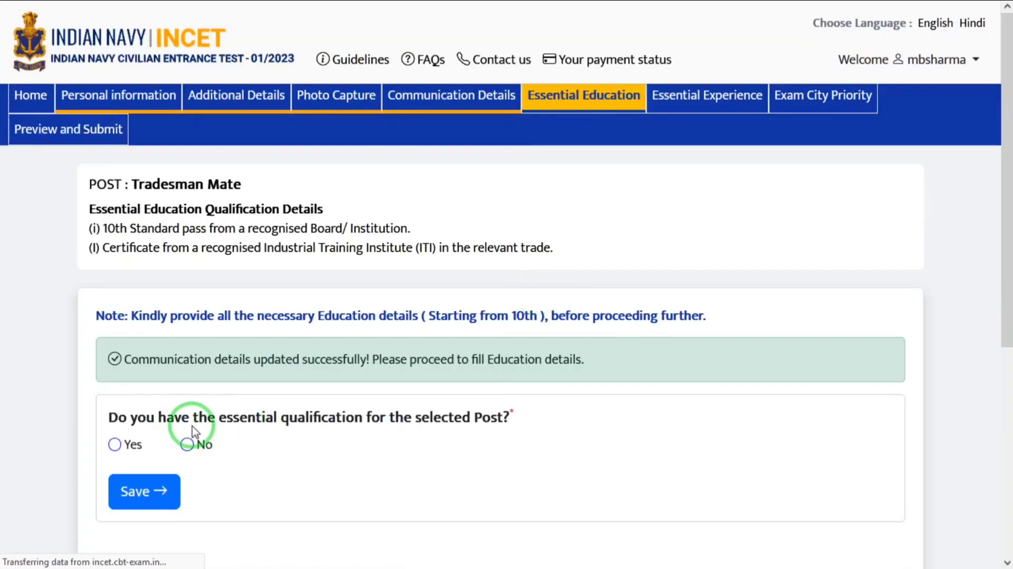
pyautogui.click(189, 448)
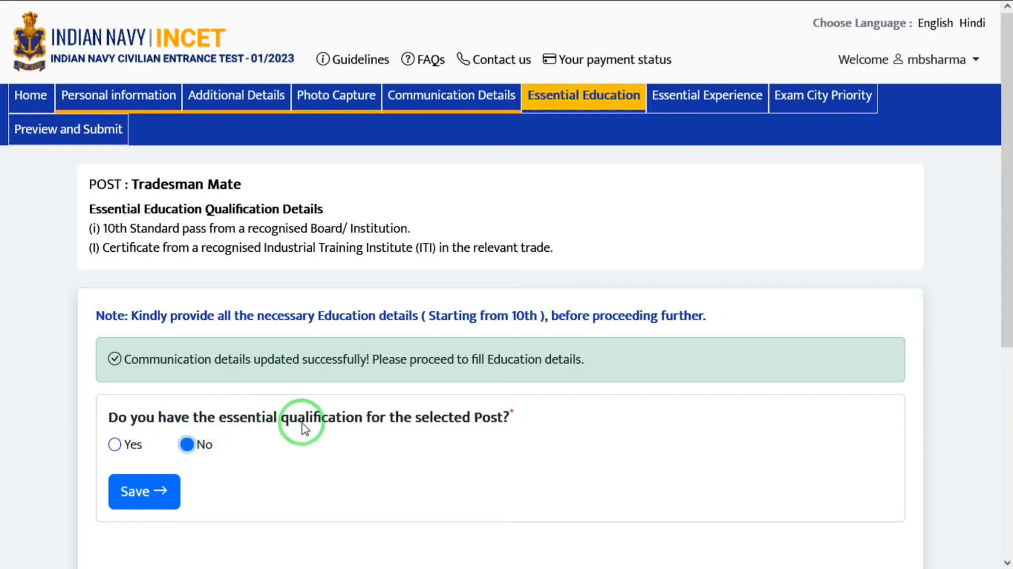
pyautogui.click(117, 447)
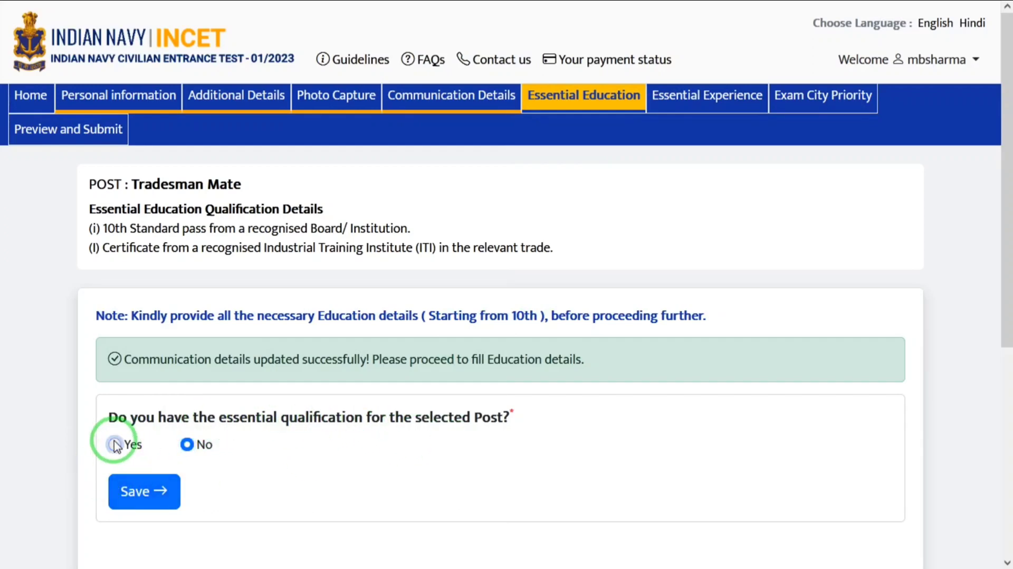
pyautogui.click(149, 502)
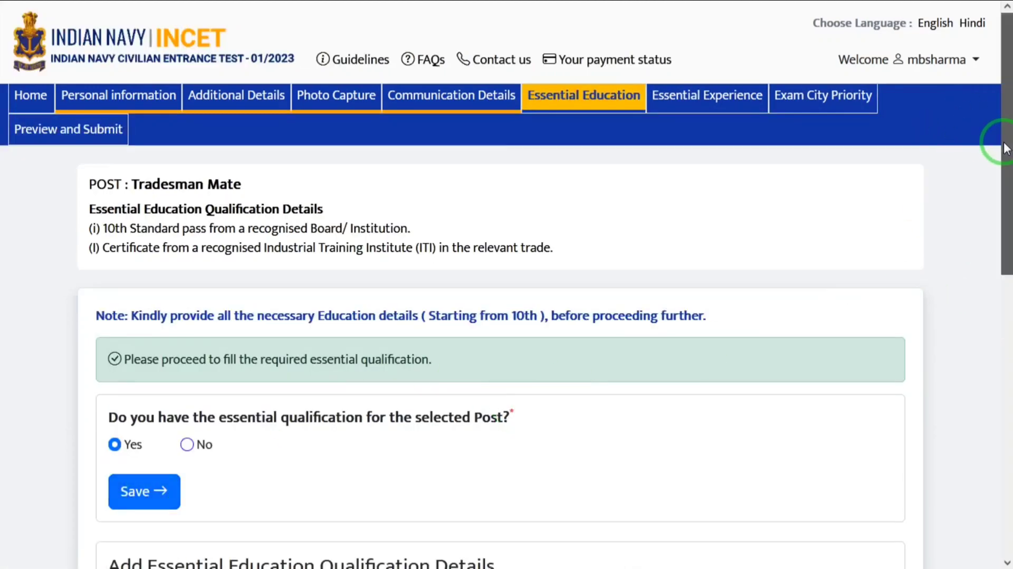
# In the essential education entry, choose 10th as the exam passed and stream, with UP BOARD as the university or board.
pyautogui.moveTo(1006, 141); pyautogui.dragTo(997, 289)
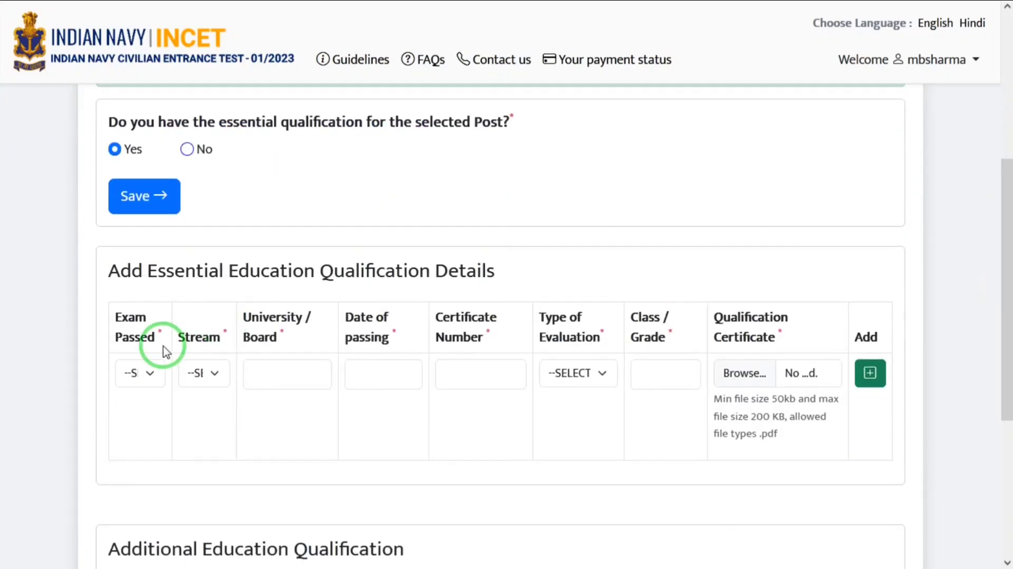
pyautogui.click(152, 373)
pyautogui.click(132, 419)
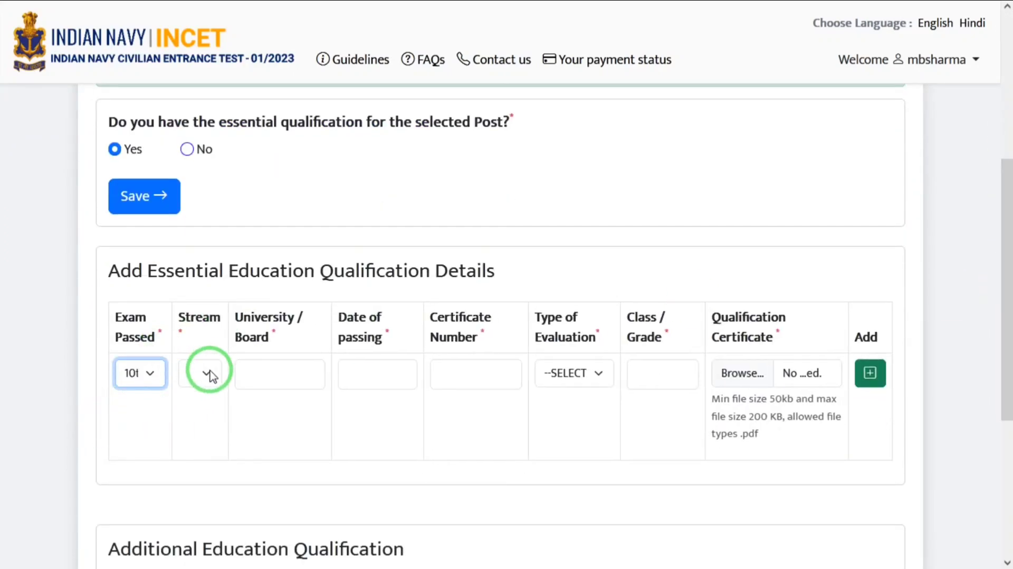
pyautogui.click(208, 373)
pyautogui.click(199, 420)
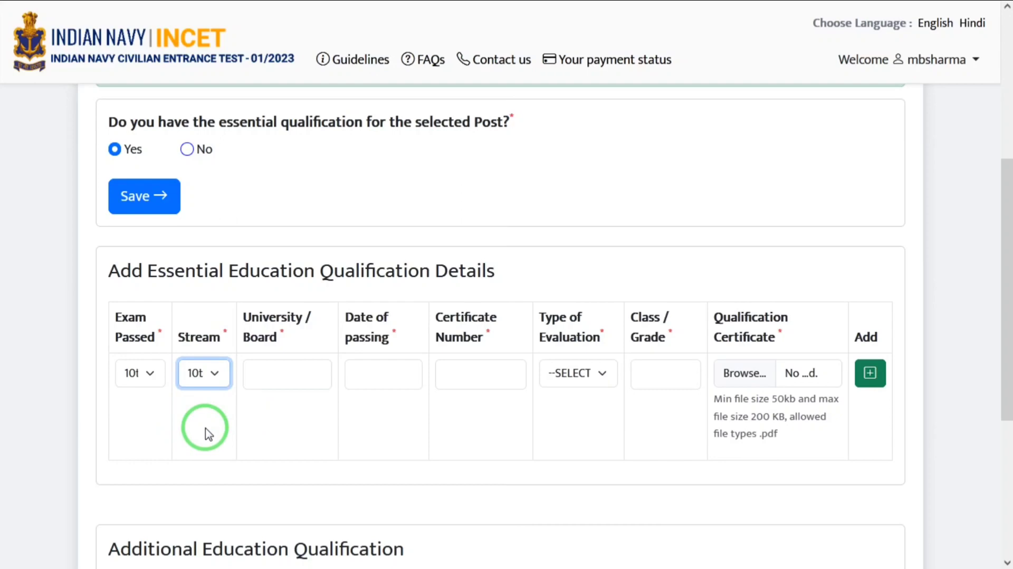
pyautogui.click(283, 372)
pyautogui.write('UP')
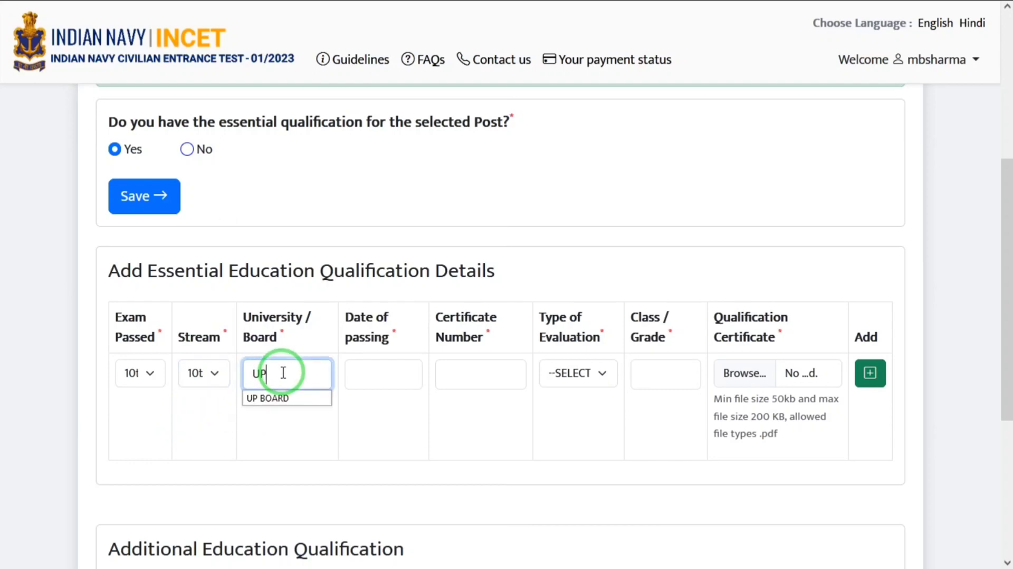
pyautogui.click(294, 398)
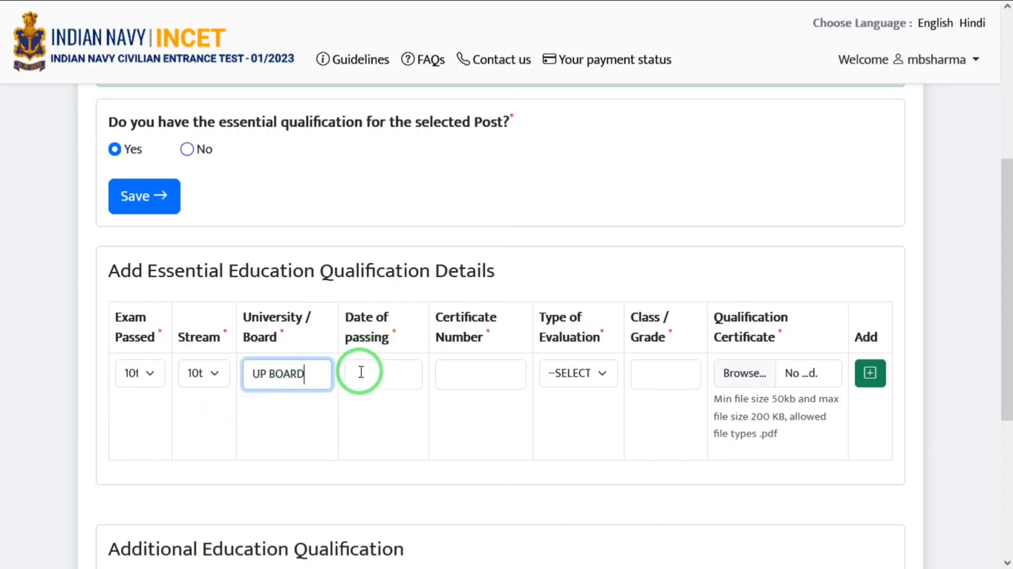
# Set the date of passing of the 10th qualification to 16-12-2015.
pyautogui.click(366, 374)
pyautogui.click(498, 135)
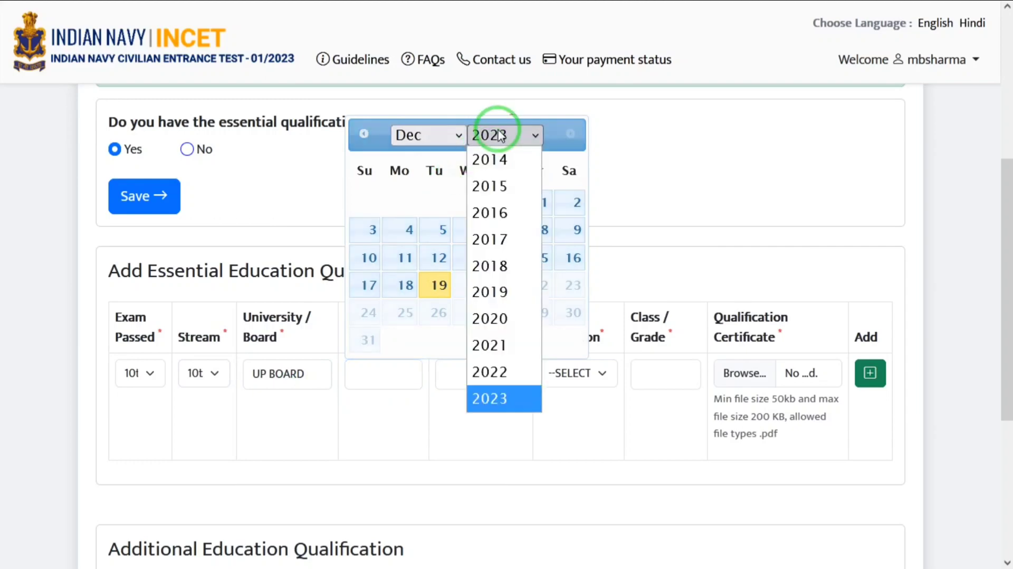
pyautogui.click(493, 187)
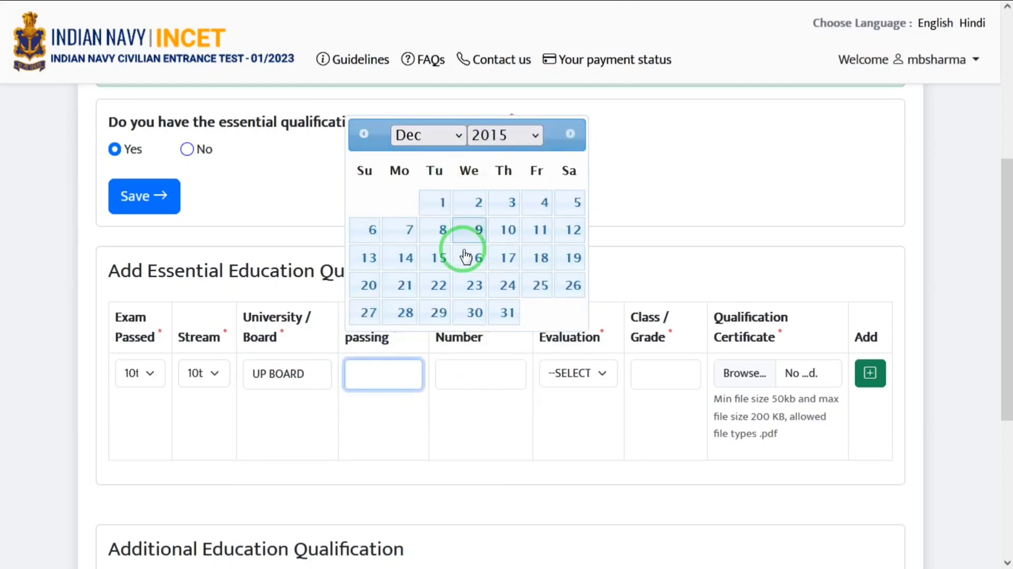
pyautogui.click(463, 263)
# Set the type of evaluation of the 10th qualification to Percentage Marks.
pyautogui.click(479, 372)
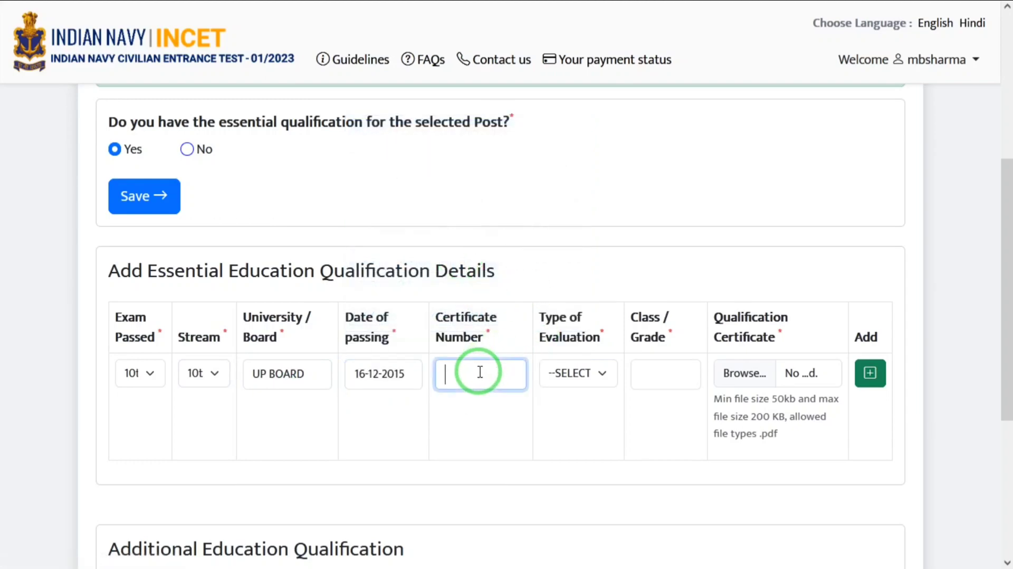
pyautogui.click(569, 372)
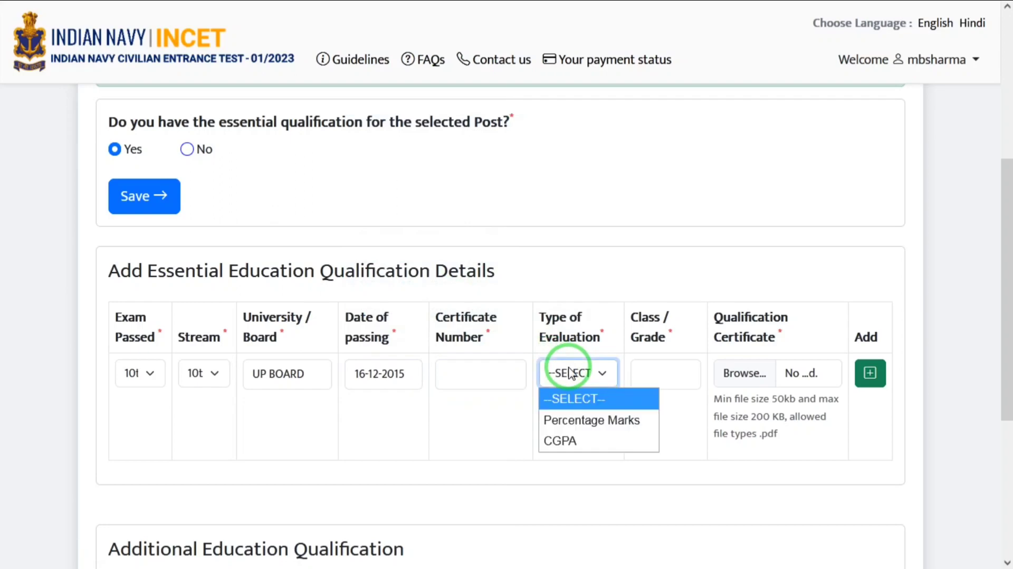
pyautogui.click(580, 430)
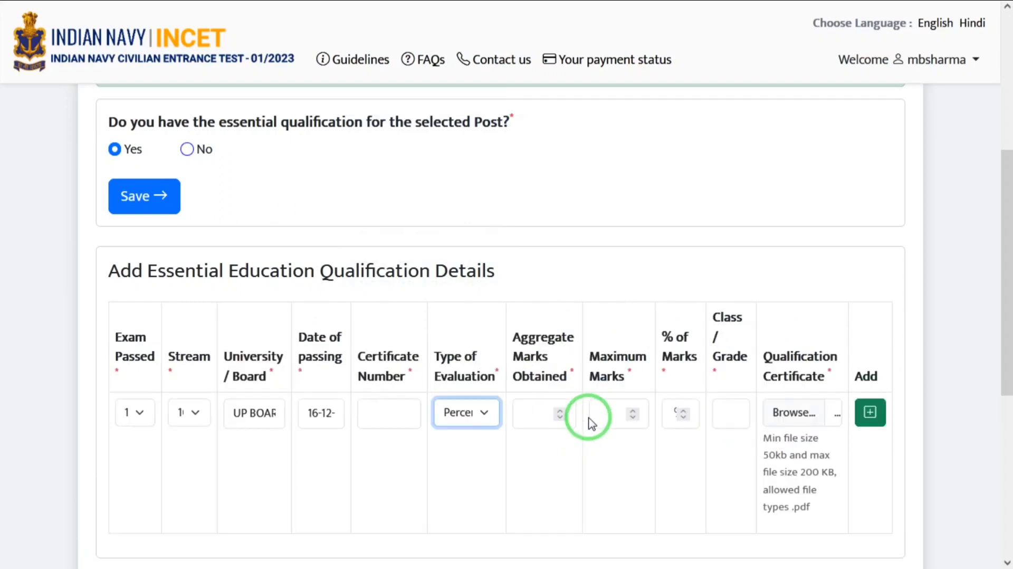
pyautogui.click(526, 411)
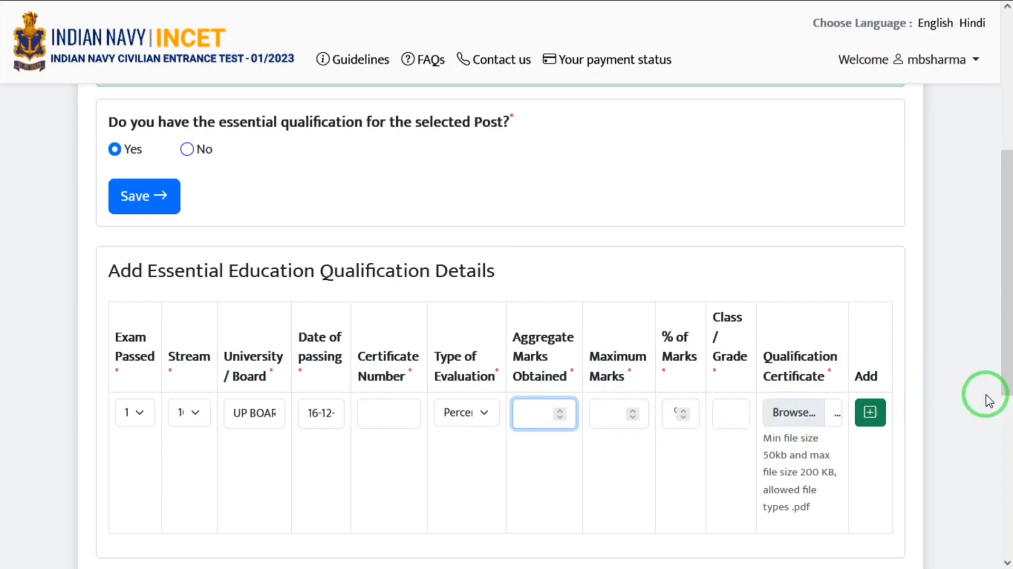
# Check the Additional Education Qualification section and skip the additional experience details.
pyautogui.moveTo(1003, 317); pyautogui.dragTo(1004, 562)
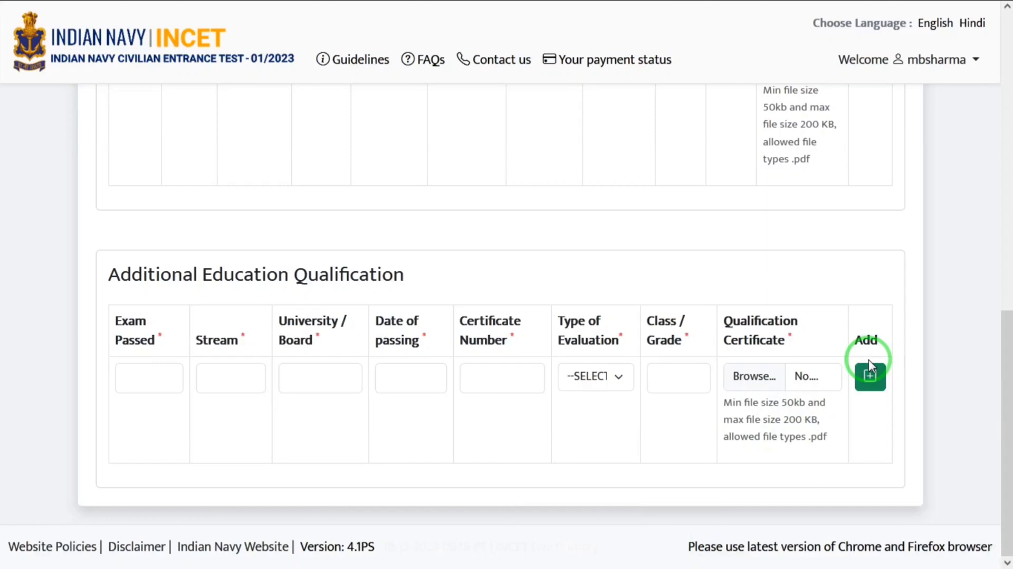
pyautogui.moveTo(1006, 395); pyautogui.dragTo(1001, 104)
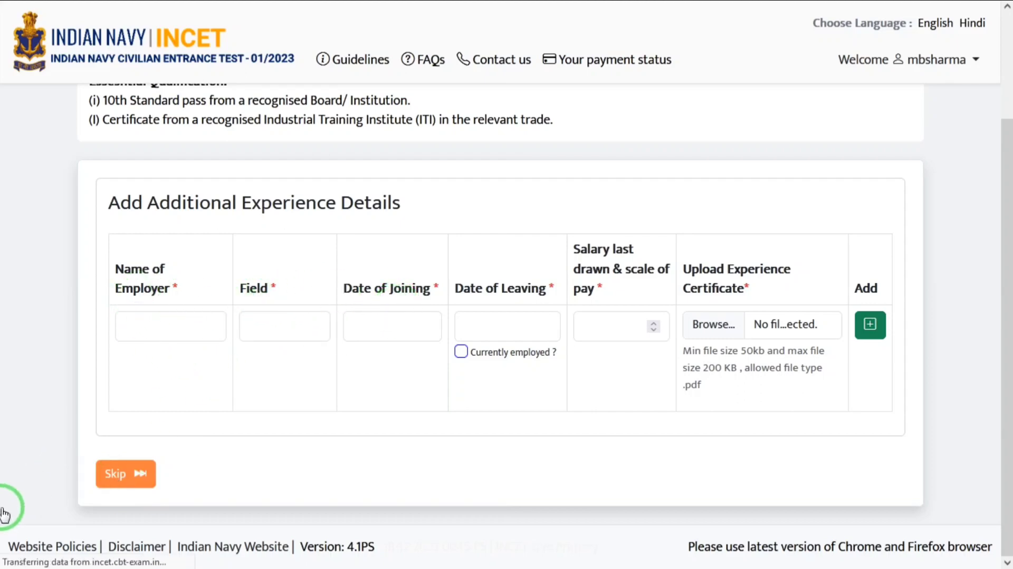
pyautogui.click(108, 483)
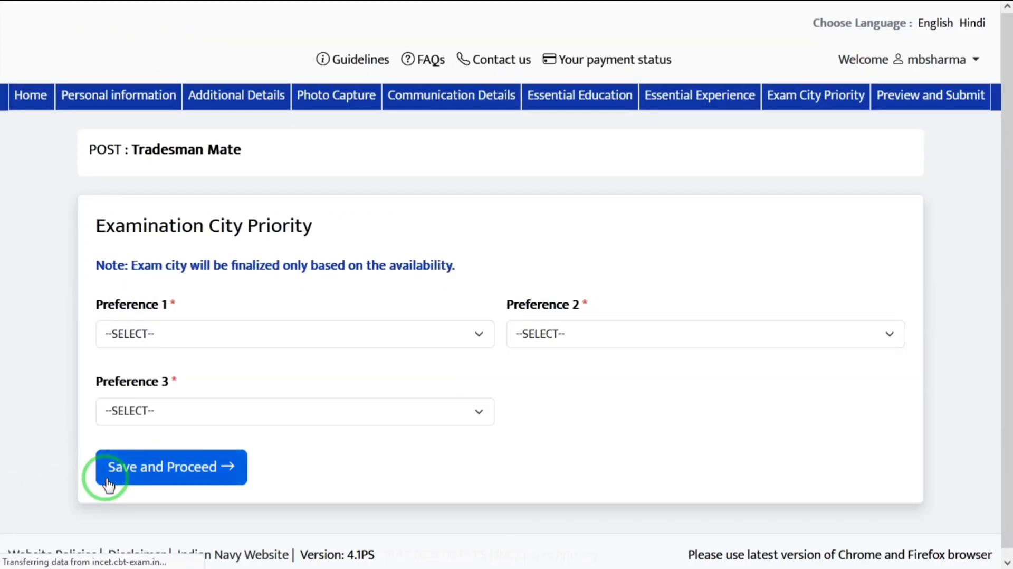
# Choose Delhi/ New Delhi, Hyderabad and Jammu as exam city preferences 1, 2 and 3, and save them.
pyautogui.click(160, 376)
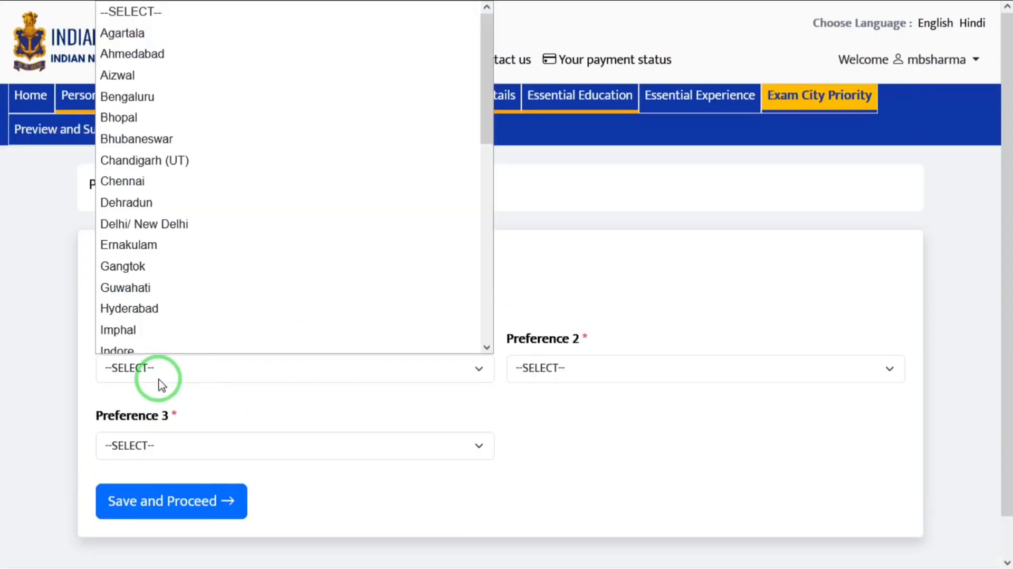
pyautogui.click(161, 224)
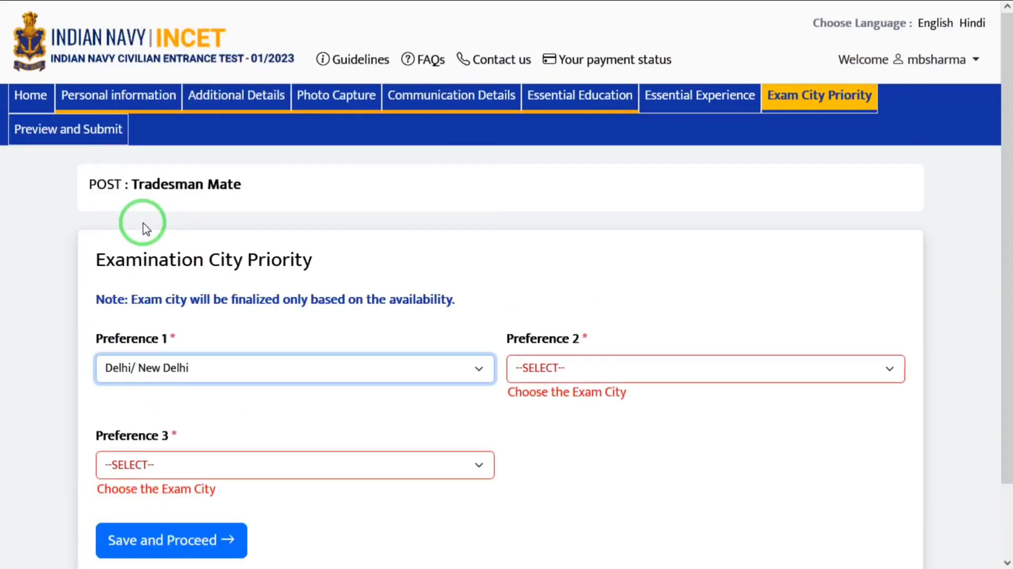
pyautogui.click(543, 369)
pyautogui.click(532, 300)
pyautogui.click(323, 446)
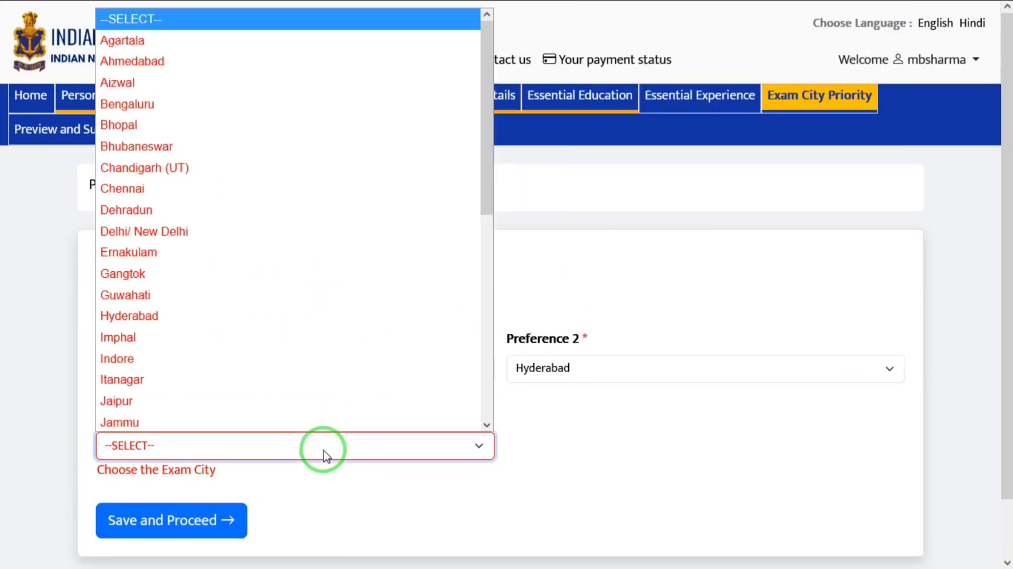
pyautogui.click(201, 424)
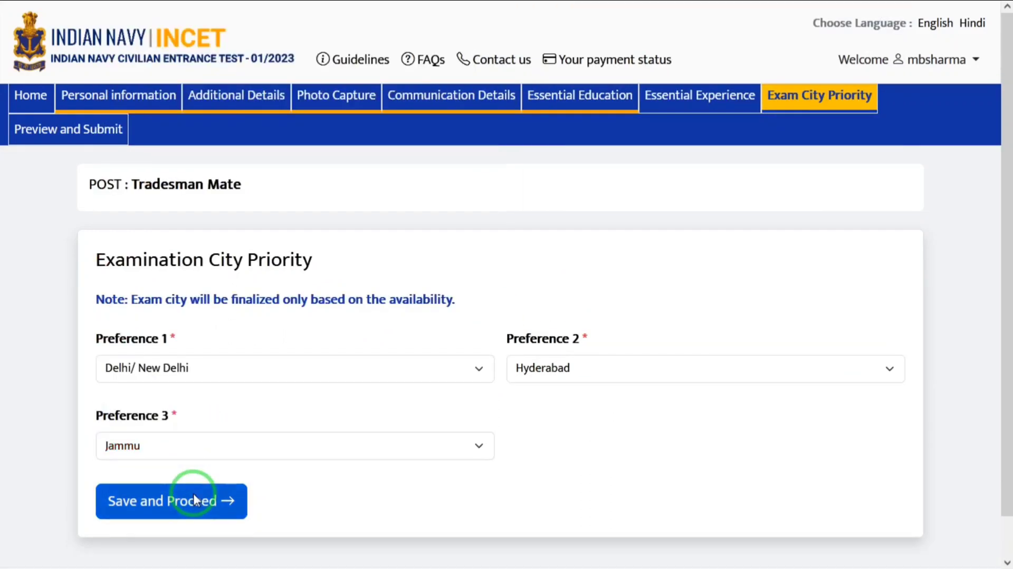
pyautogui.click(195, 499)
pyautogui.click(571, 310)
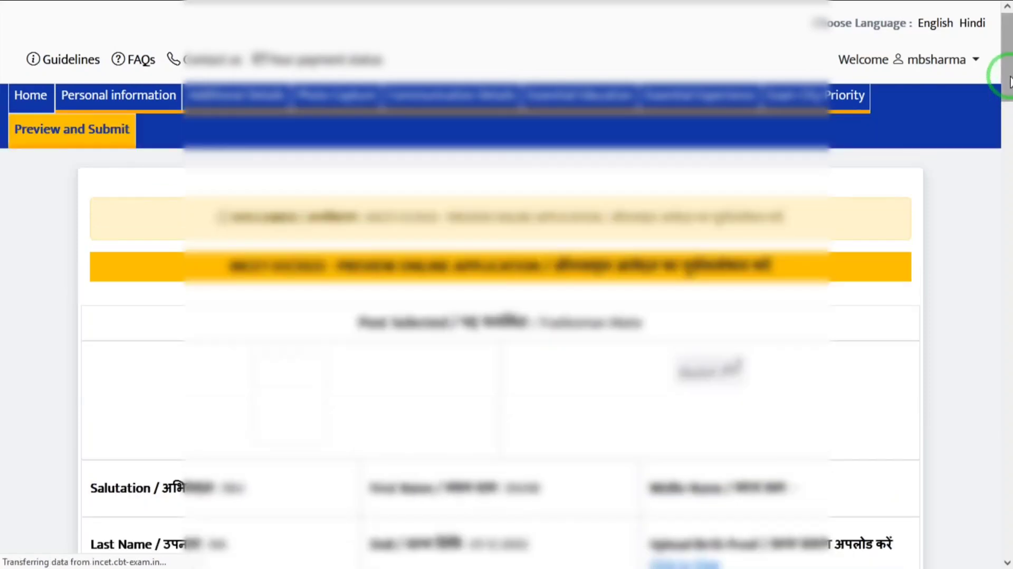
# Go through the application preview down to the declarations and submit the Tradesman Mate application.
pyautogui.moveTo(1009, 82); pyautogui.dragTo(1004, 549)
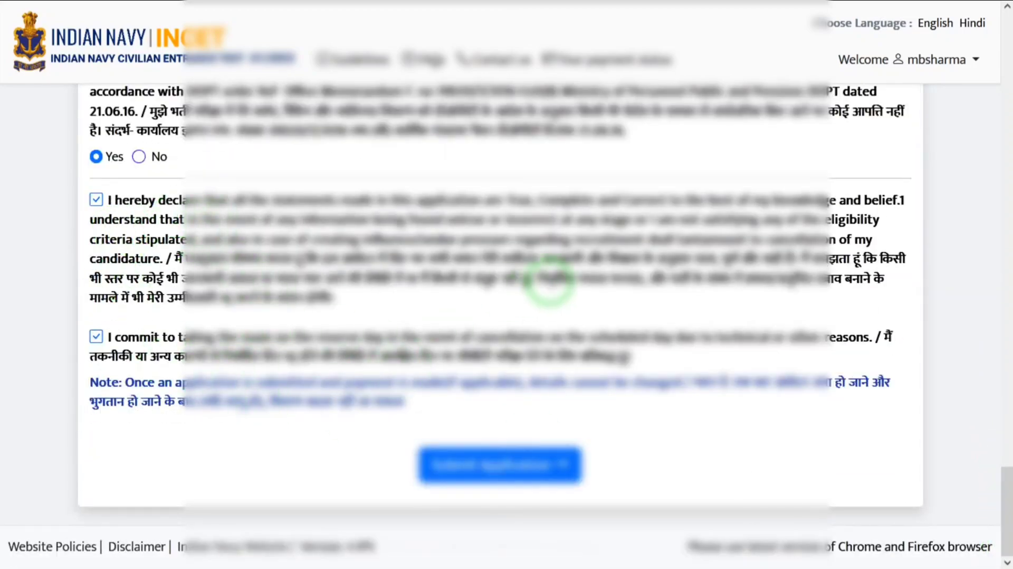
pyautogui.click(462, 464)
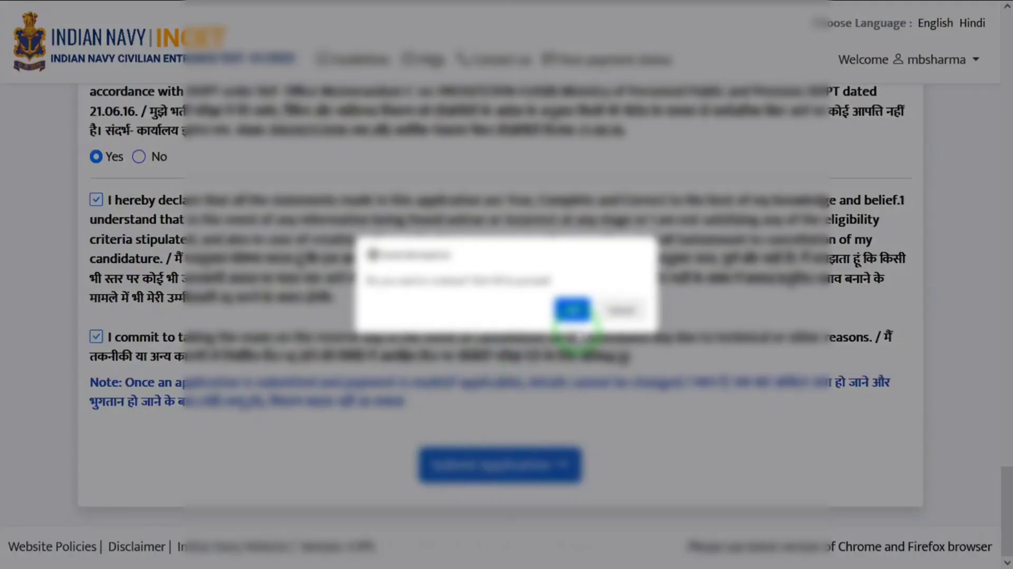
pyautogui.click(570, 310)
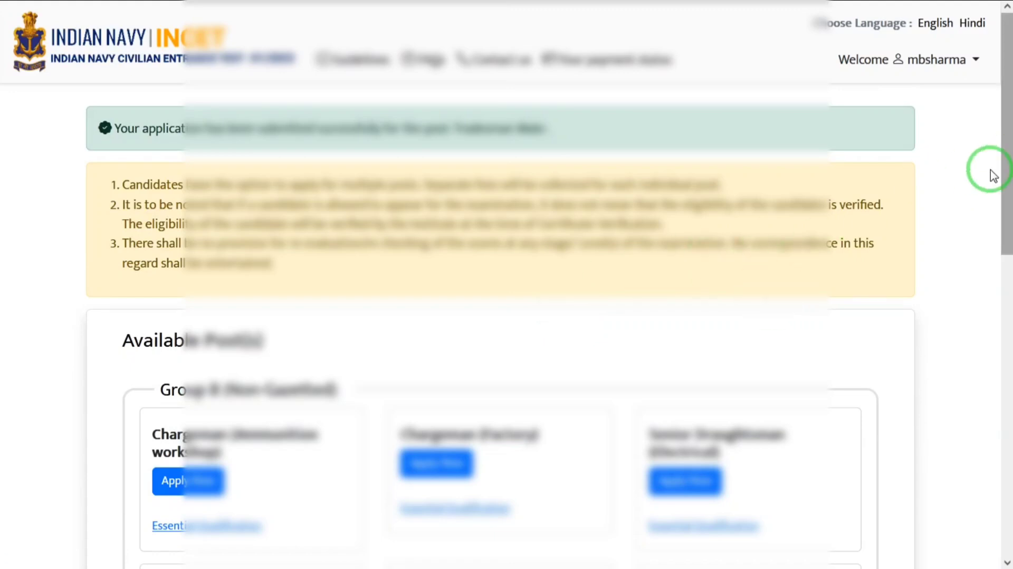
# Open the submitted Tradesman Mate application and start saving its printout as a PDF.
pyautogui.moveTo(1007, 169); pyautogui.dragTo(448, 430)
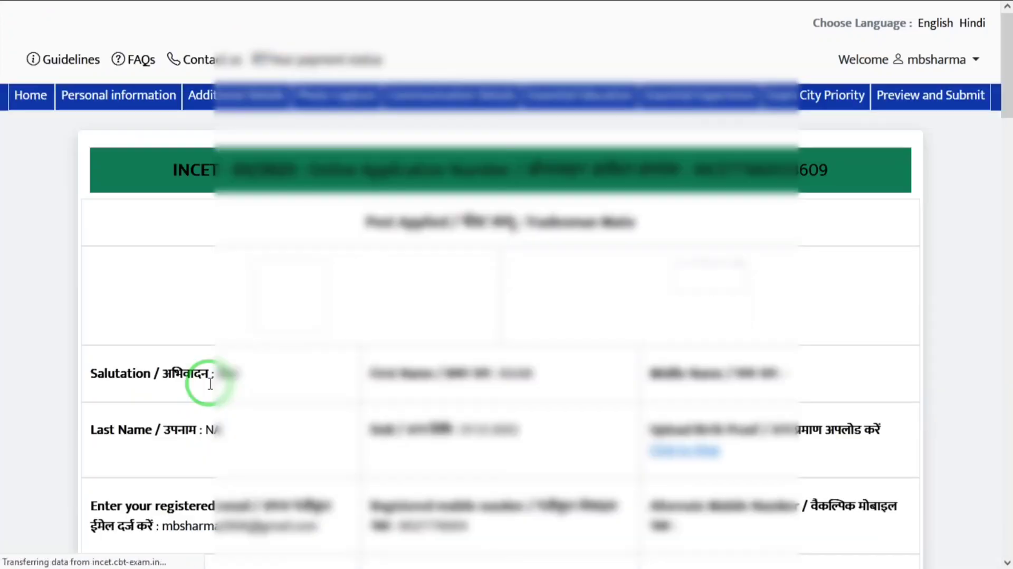
pyautogui.moveTo(1005, 87); pyautogui.dragTo(1005, 559)
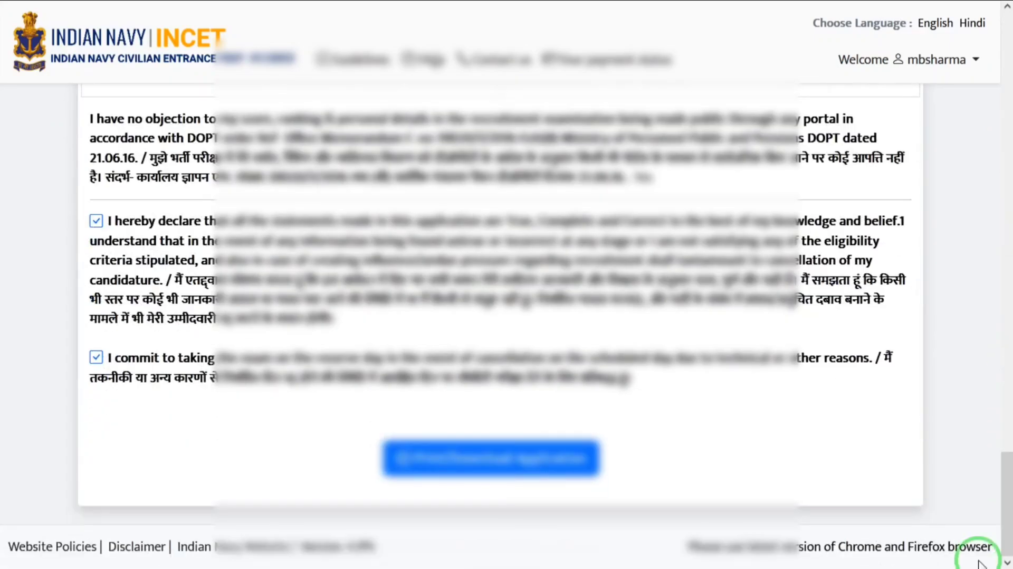
pyautogui.click(514, 464)
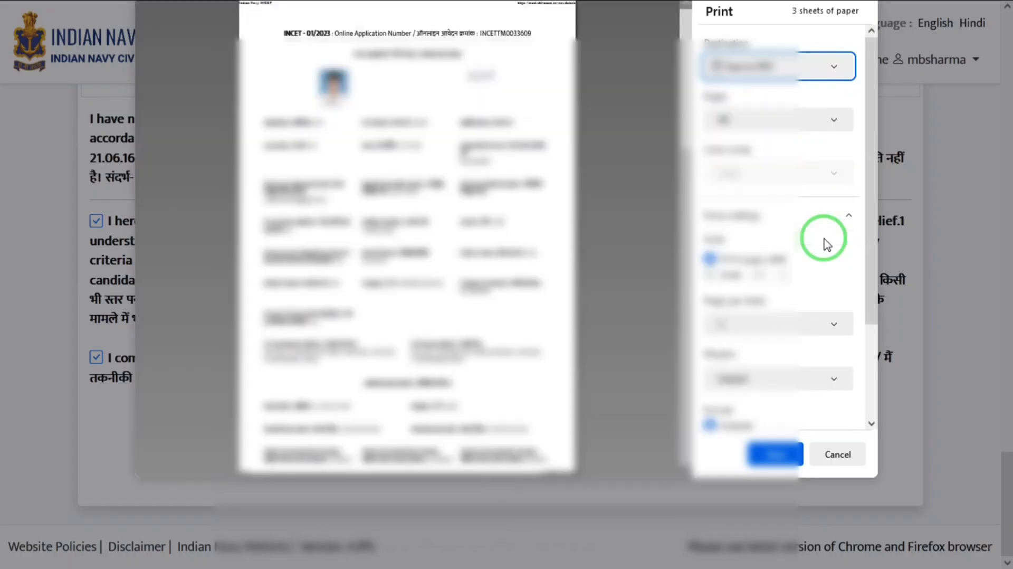
pyautogui.click(774, 454)
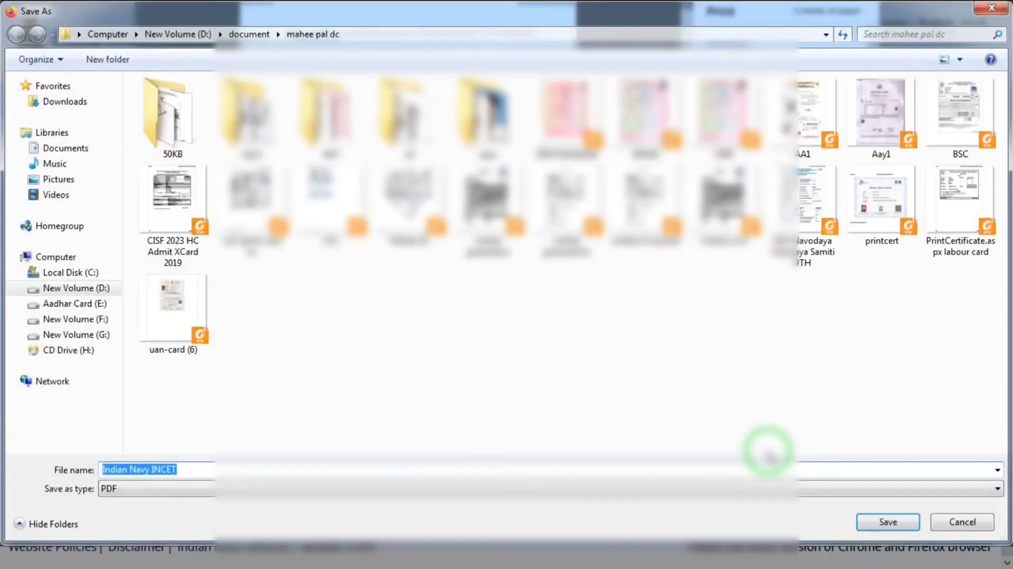